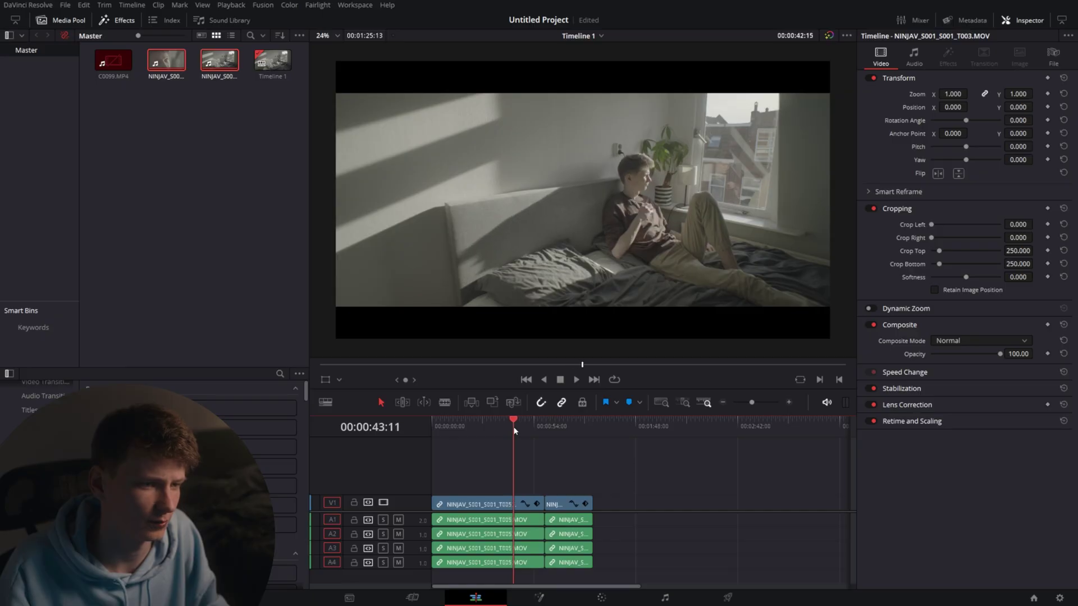
- Scrub through the bedroom clip and bring it onto the Color page
{"action": "mouse_move", "coordinate": [514, 431]}
{"action": "left_mouse_down"}
{"action": "mouse_move", "coordinate": [538, 427]}
{"action": "mouse_move", "coordinate": [501, 431]}
{"action": "left_mouse_up"}
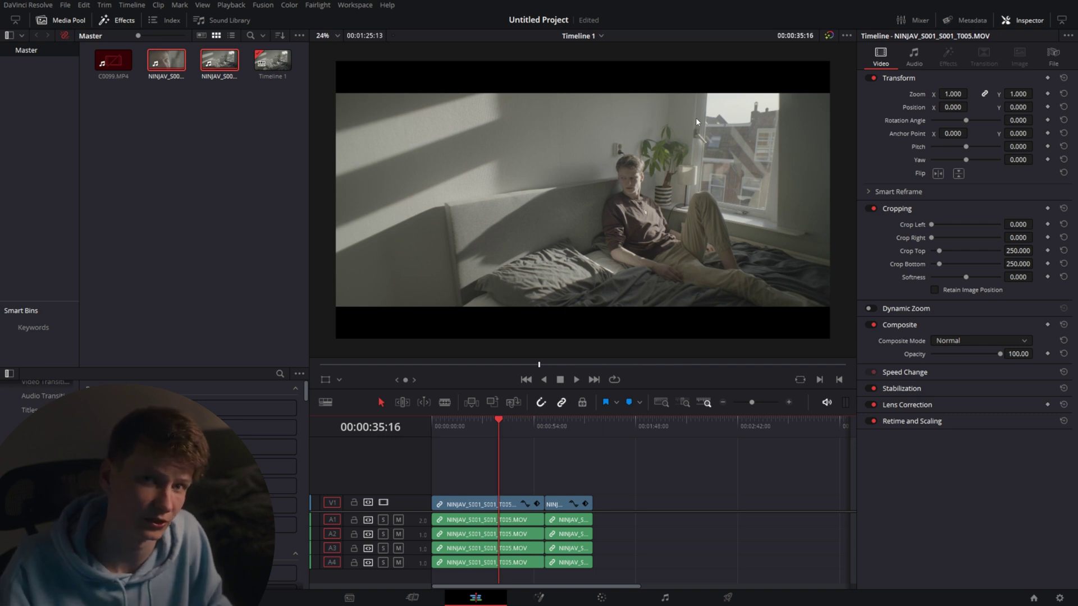
{"action": "key", "text": "shift+6"}
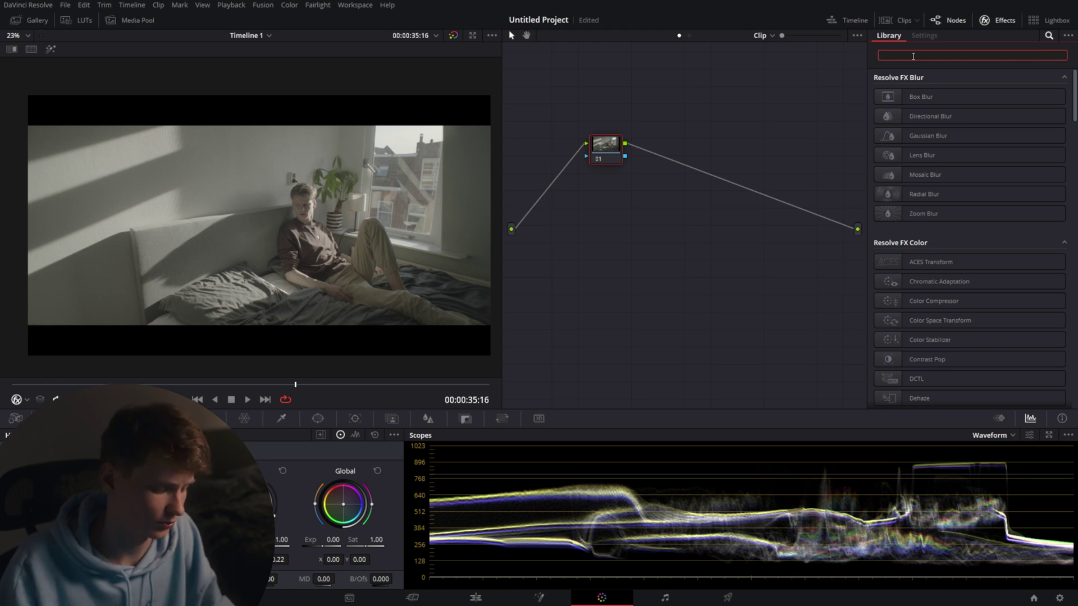
- Apply Dehancer Pro from the Effects library to node 01 and disable Film Grain
{"action": "type", "text": "deha"}
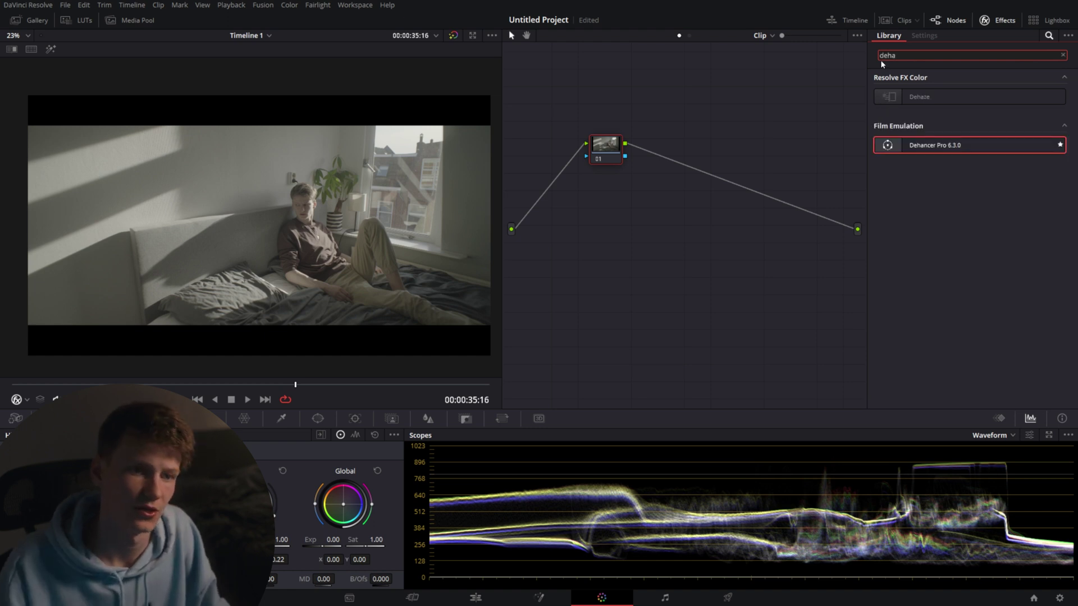
{"action": "left_click_drag", "start_coordinate": [931, 158], "coordinate": [604, 145]}
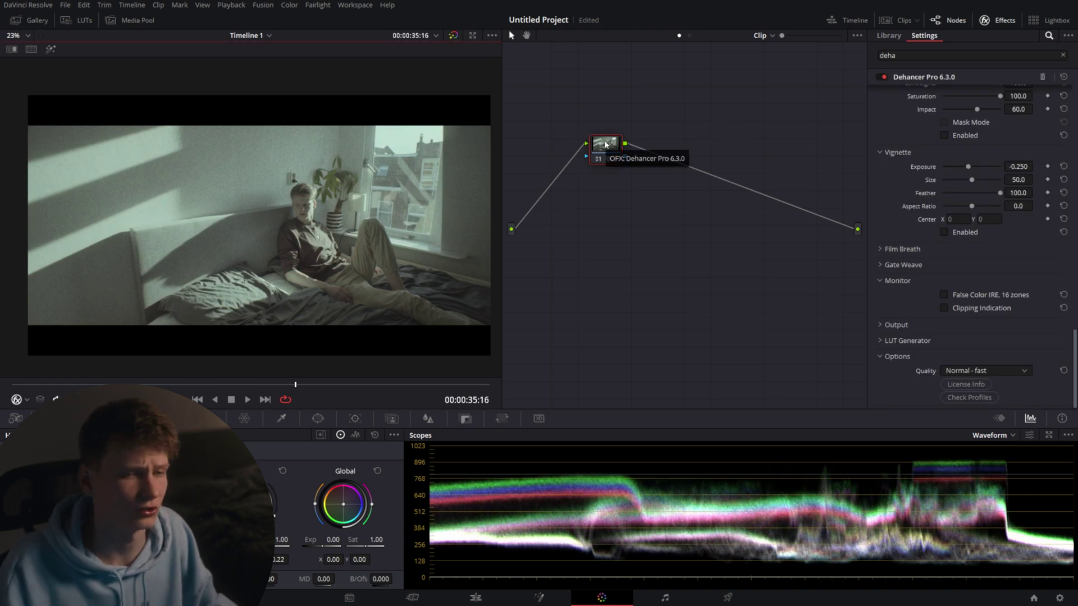
{"action": "scroll", "coordinate": [903, 272], "scroll_direction": "up", "scroll_amount": 10}
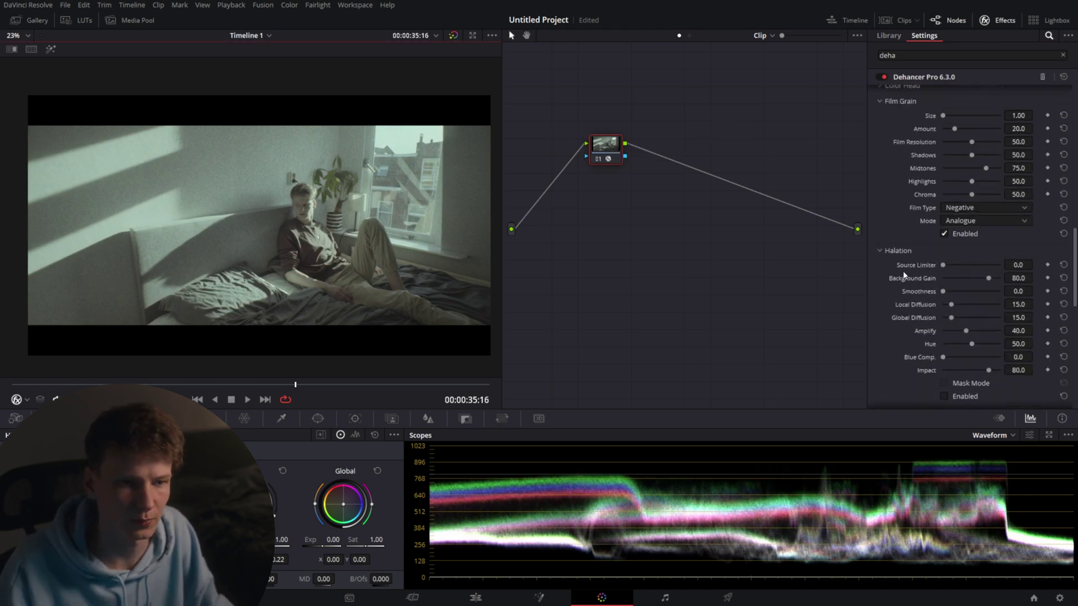
{"action": "left_click", "coordinate": [944, 233]}
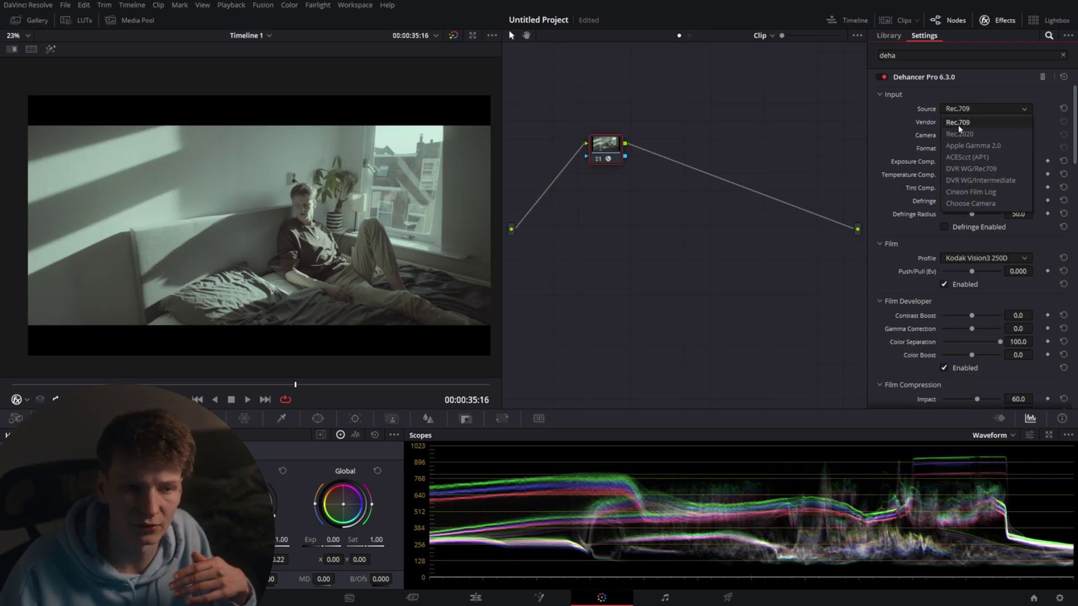
- Set Dehancer's input camera to Sony Cinema Line FX3, S-Log3 S-Gamut3.Cine ISO 640
{"action": "left_click", "coordinate": [971, 203]}
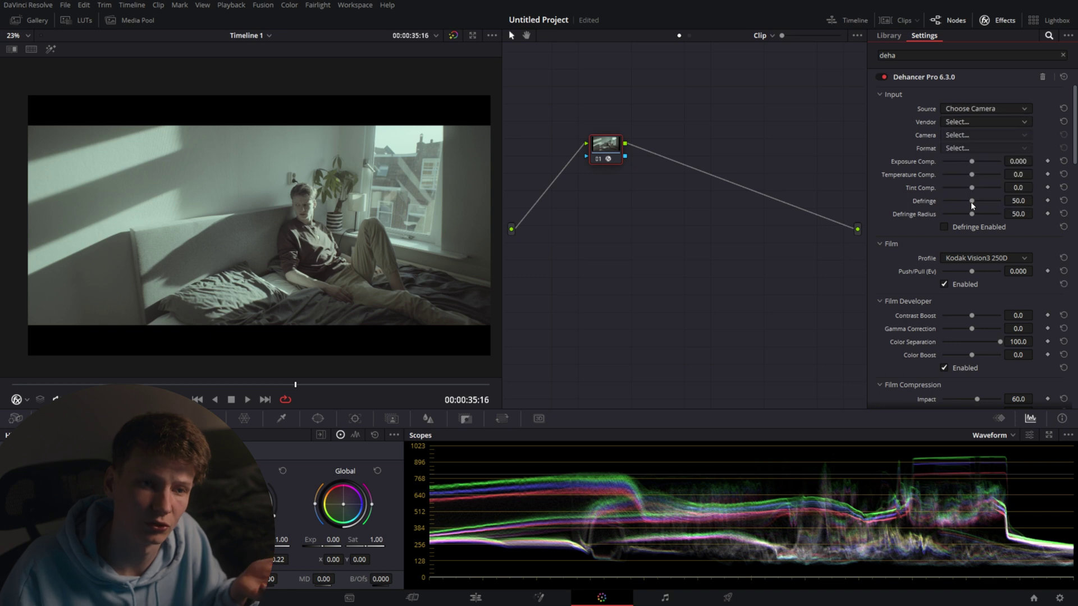
{"action": "left_click", "coordinate": [960, 122]}
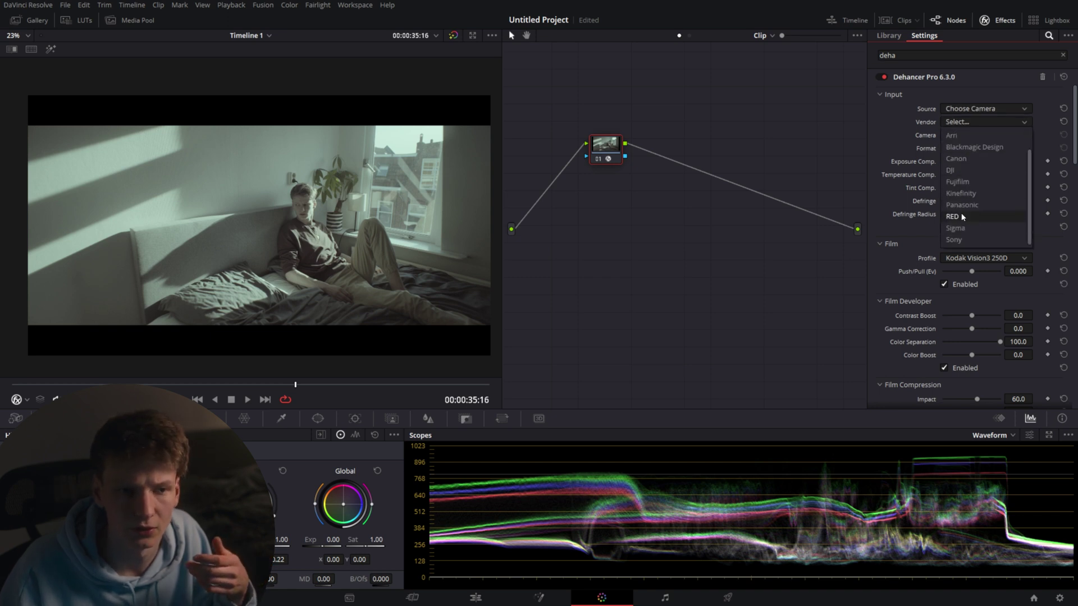
{"action": "left_click", "coordinate": [960, 245]}
{"action": "left_click", "coordinate": [962, 137]}
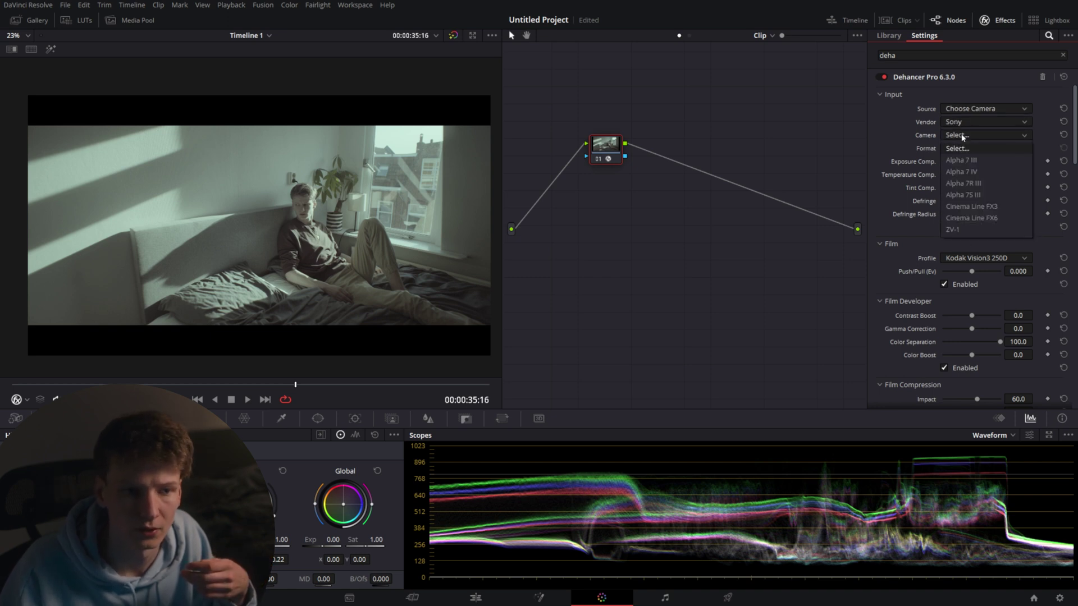
{"action": "left_click", "coordinate": [971, 207]}
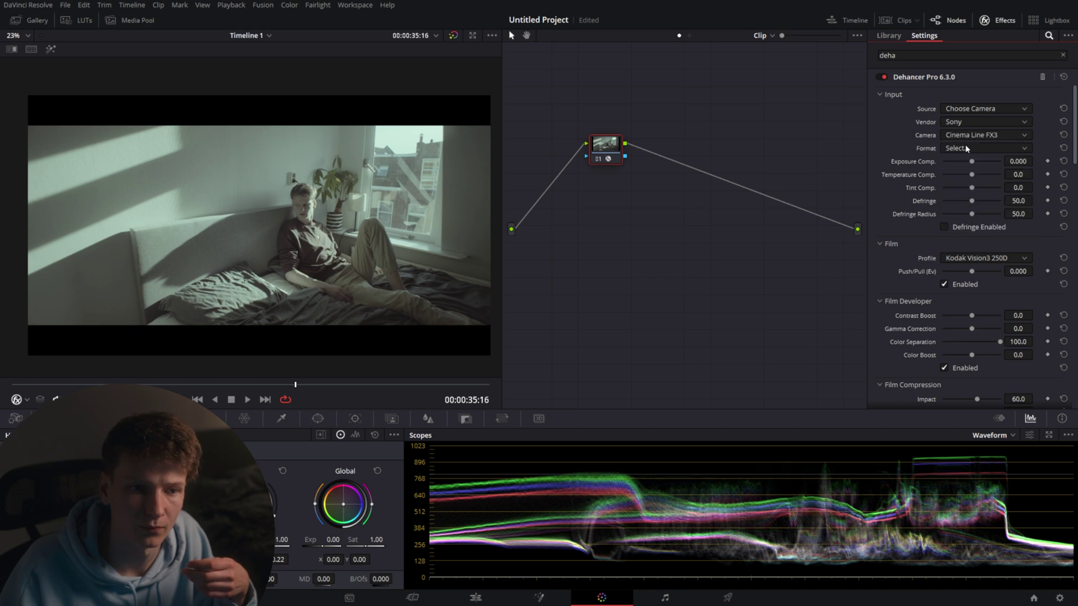
{"action": "left_click", "coordinate": [965, 146]}
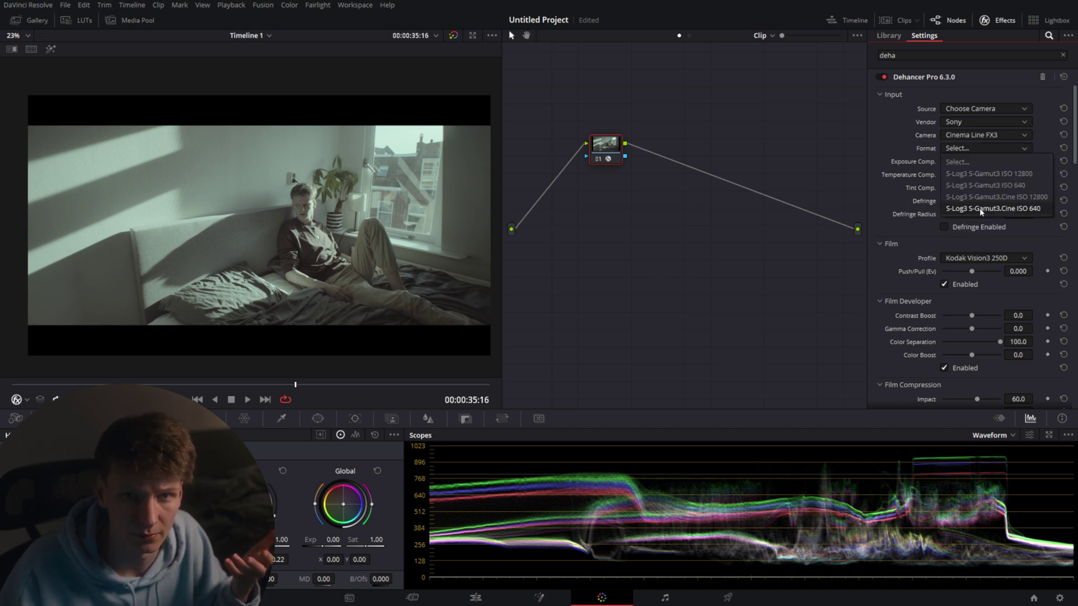
{"action": "left_click", "coordinate": [982, 209]}
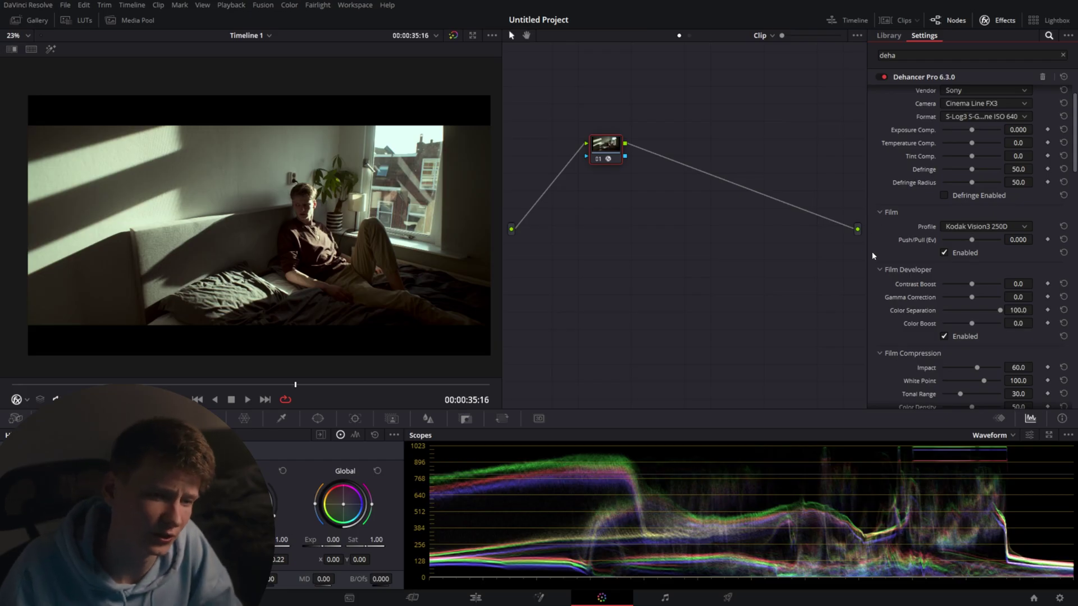
- Pick Kodak Aerocolor IV 125 as the film stock and try the push/pull exposure
{"action": "left_click", "coordinate": [961, 228]}
{"action": "left_click", "coordinate": [963, 226]}
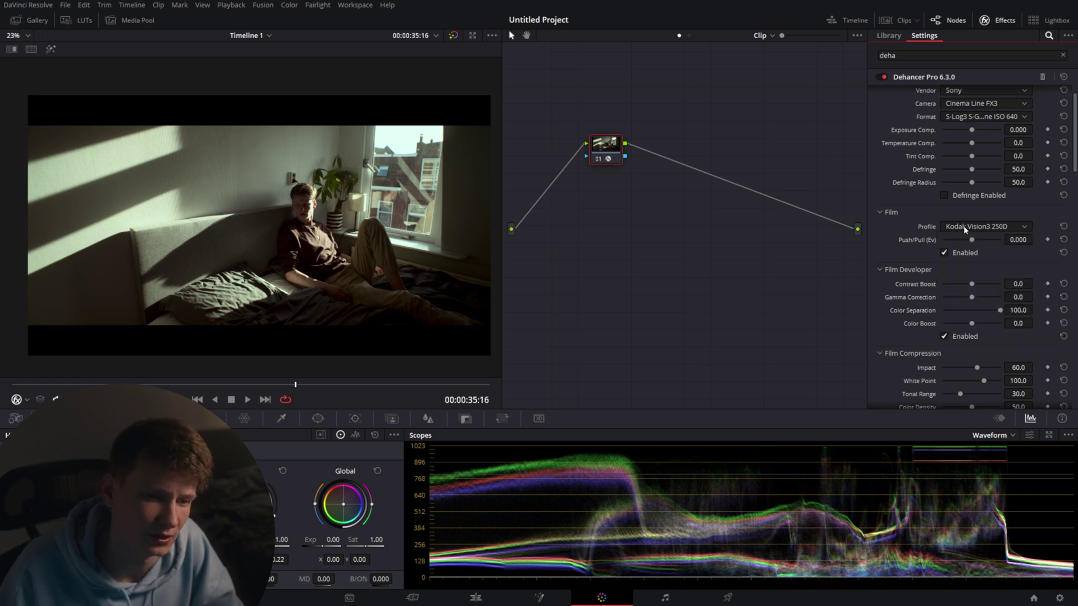
{"action": "left_click", "coordinate": [963, 225]}
{"action": "scroll", "coordinate": [969, 264], "scroll_direction": "up", "scroll_amount": 3}
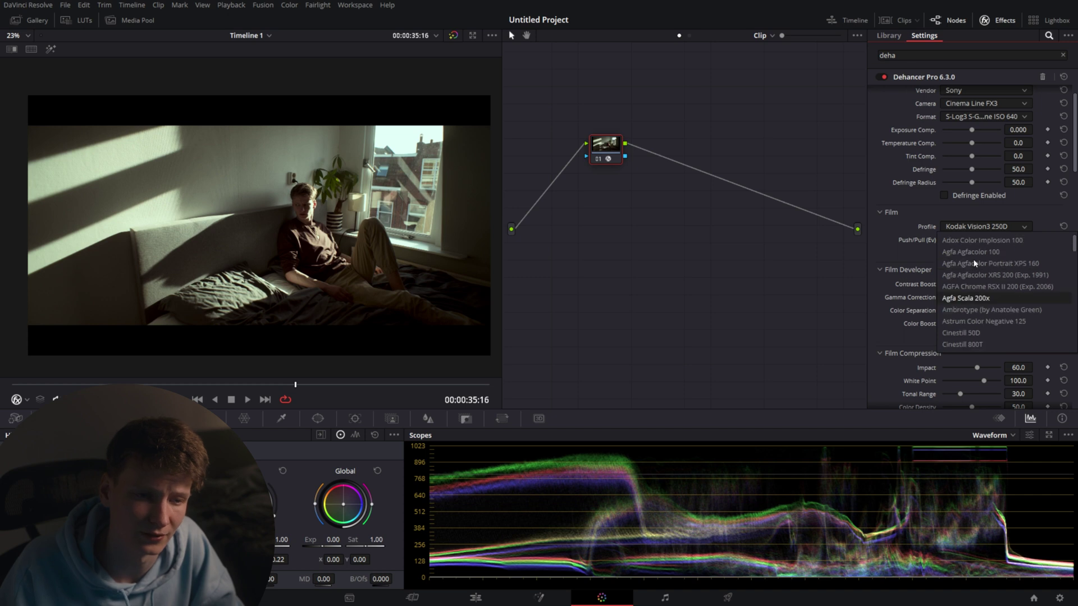
{"action": "scroll", "coordinate": [970, 264], "scroll_direction": "down", "scroll_amount": 8}
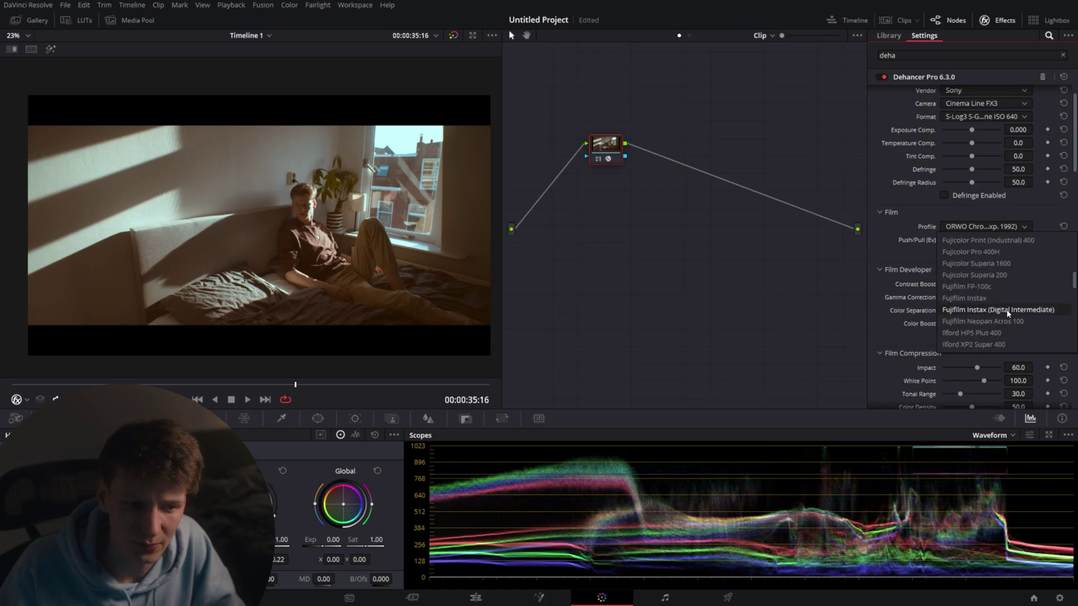
{"action": "scroll", "coordinate": [983, 289], "scroll_direction": "down", "scroll_amount": 1}
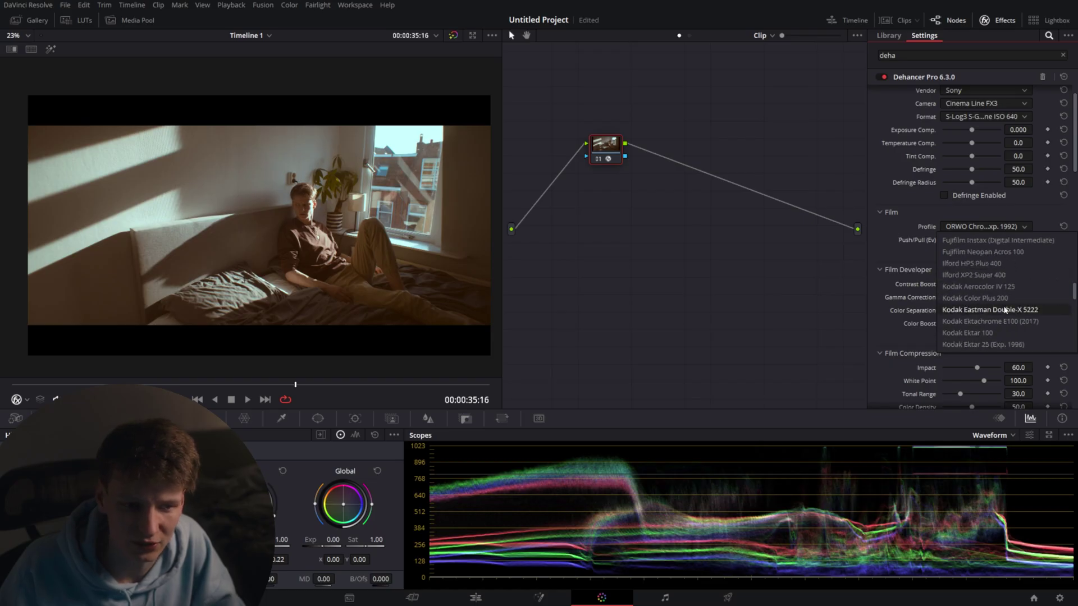
{"action": "left_click", "coordinate": [977, 290]}
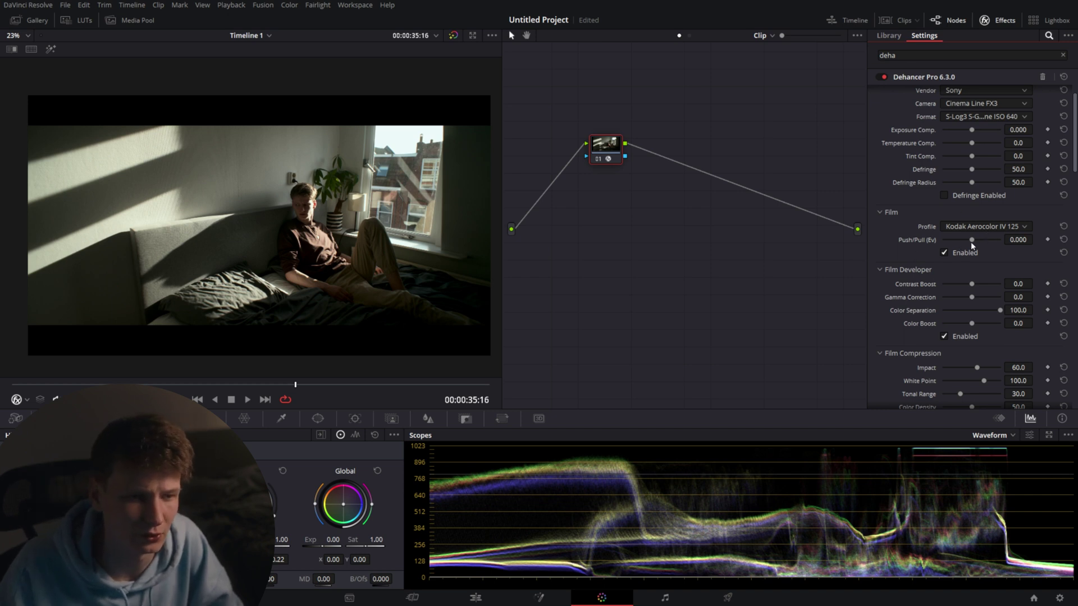
{"action": "left_click_drag", "start_coordinate": [971, 242], "coordinate": [1021, 258]}
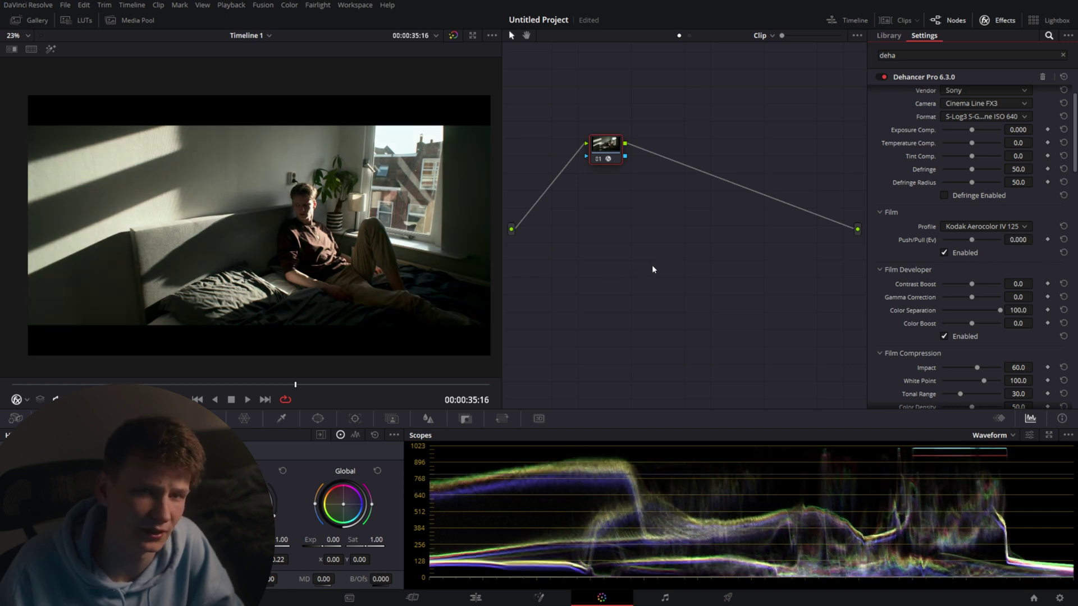
{"action": "scroll", "coordinate": [877, 210], "scroll_direction": "down", "scroll_amount": 2}
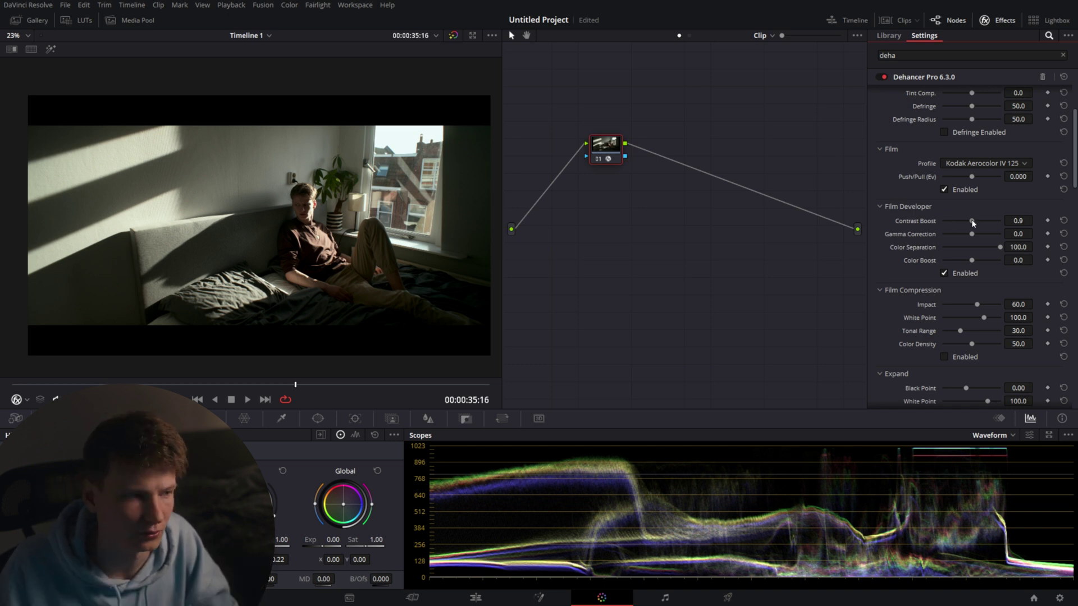
{"action": "left_click_drag", "start_coordinate": [972, 223], "coordinate": [992, 234]}
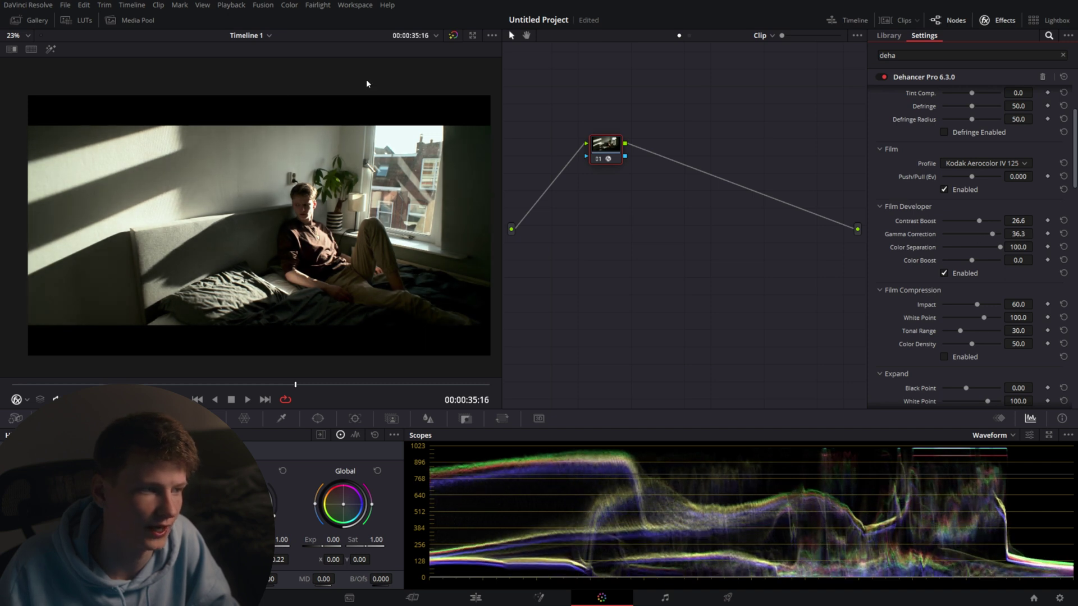
{"action": "left_click", "coordinate": [1062, 220]}
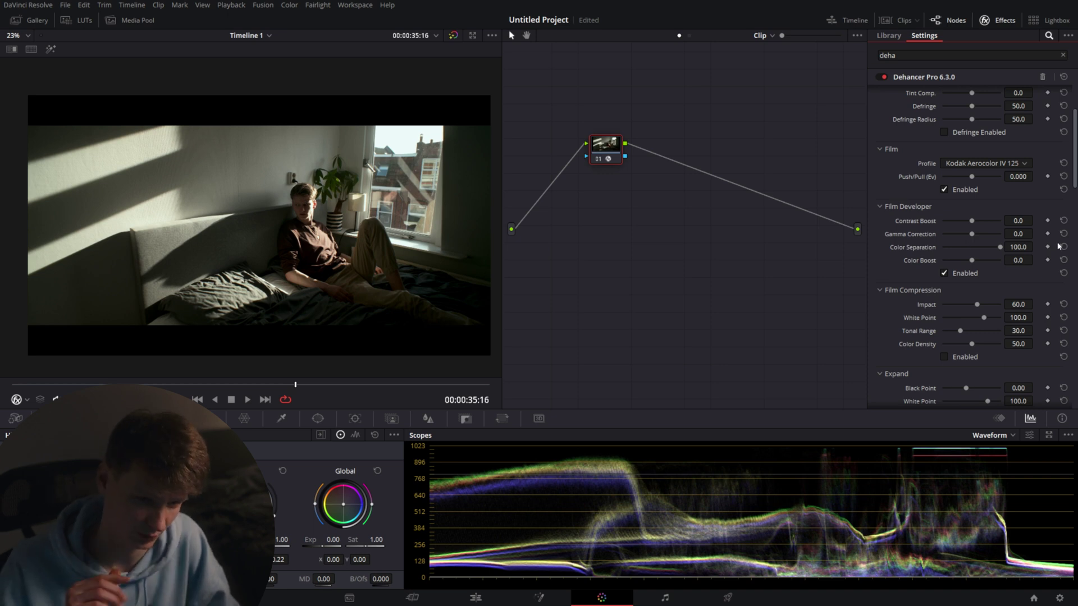
{"action": "left_click_drag", "start_coordinate": [975, 225], "coordinate": [984, 234]}
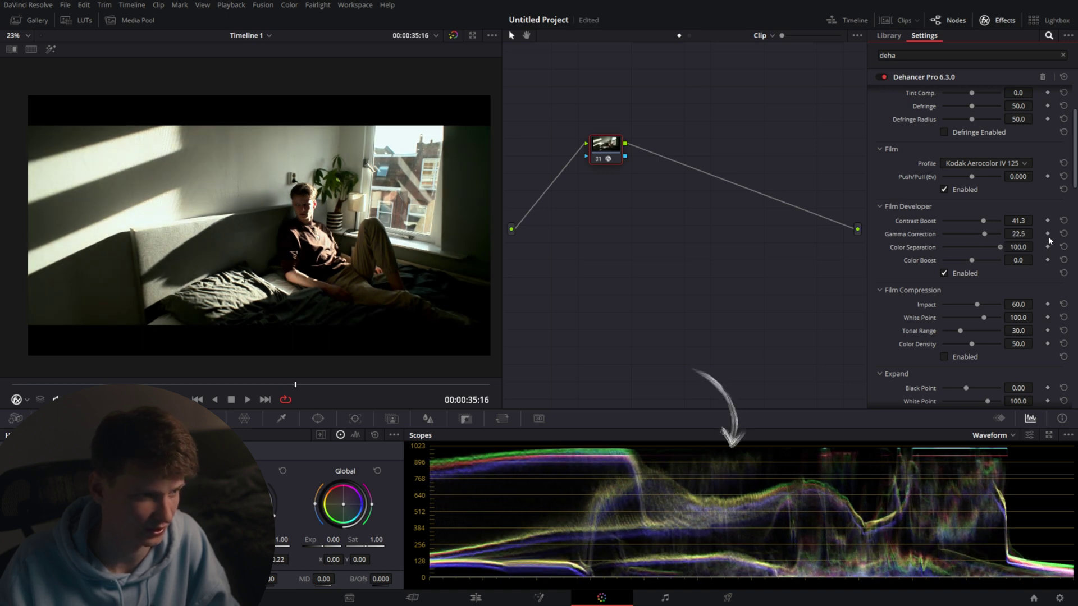
{"action": "left_click_drag", "start_coordinate": [1000, 247], "coordinate": [973, 253]}
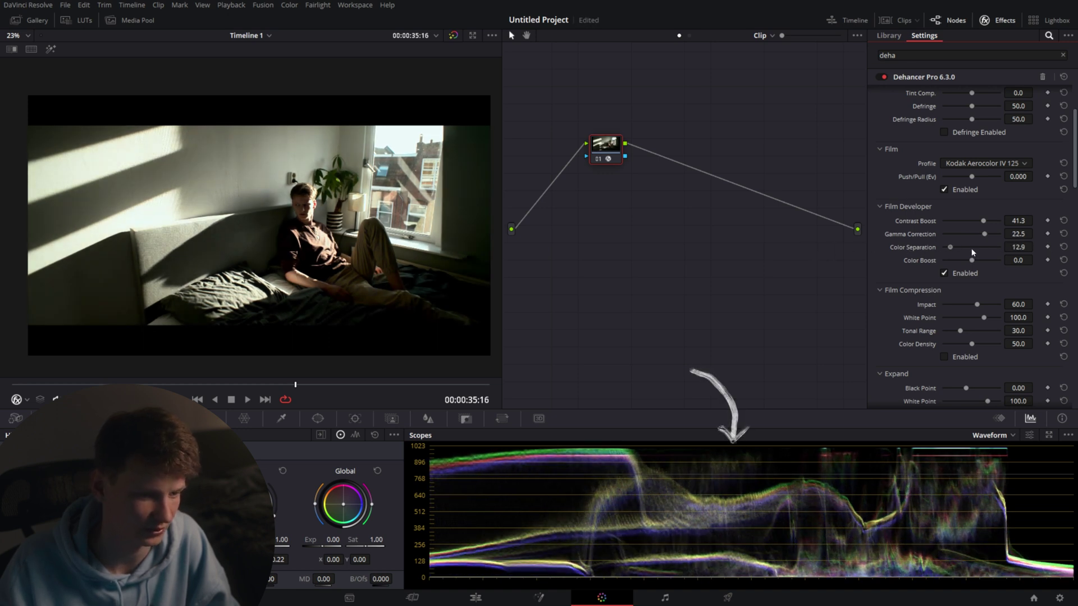
{"action": "left_click", "coordinate": [1065, 247]}
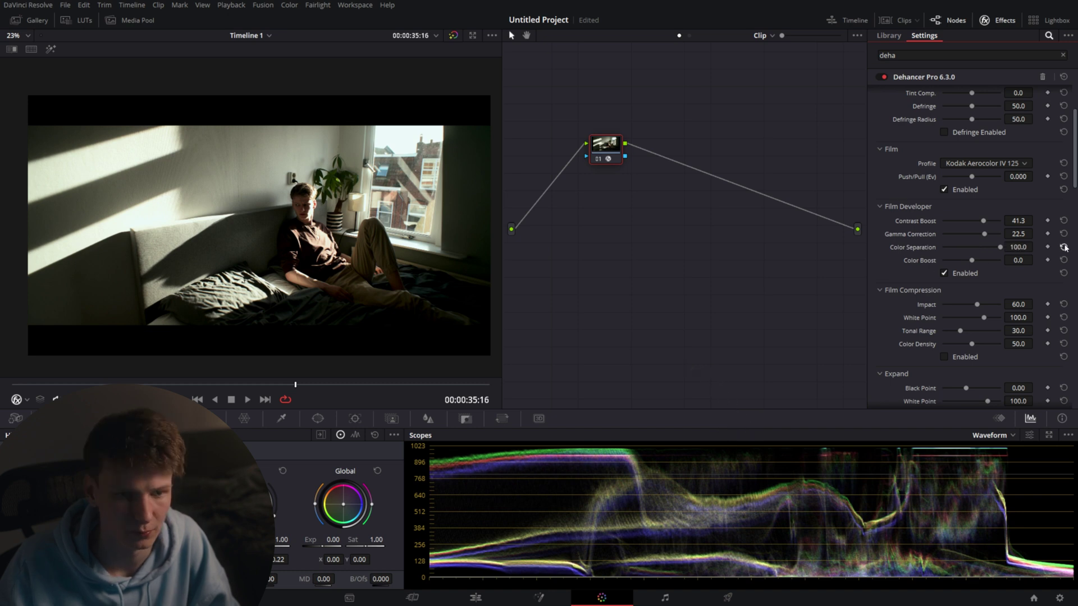
{"action": "left_click", "coordinate": [1064, 234]}
{"action": "left_click", "coordinate": [1064, 220]}
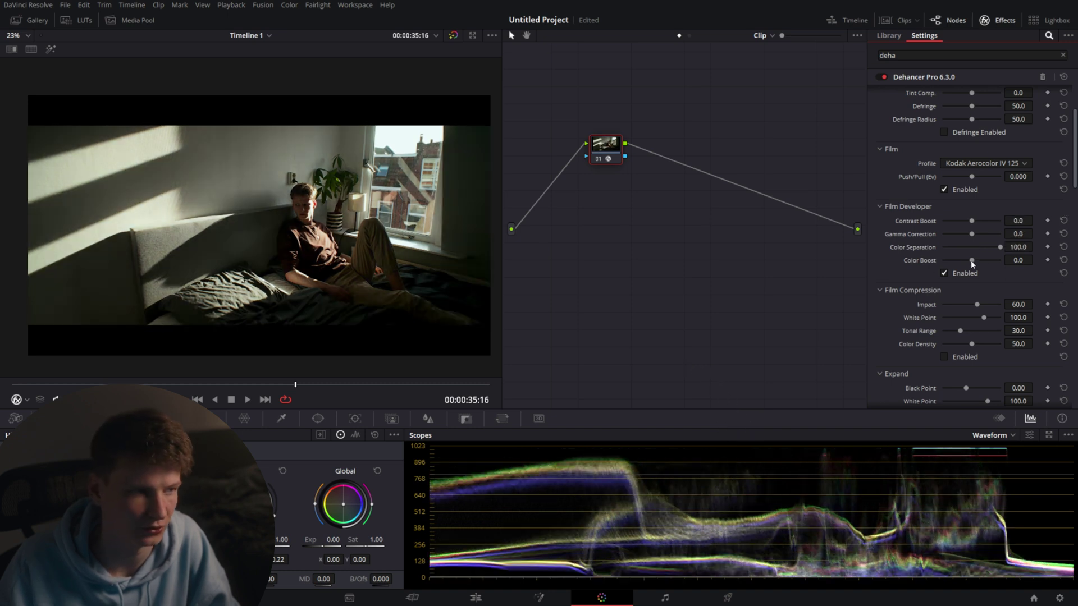
{"action": "left_click_drag", "start_coordinate": [972, 261], "coordinate": [1005, 260]}
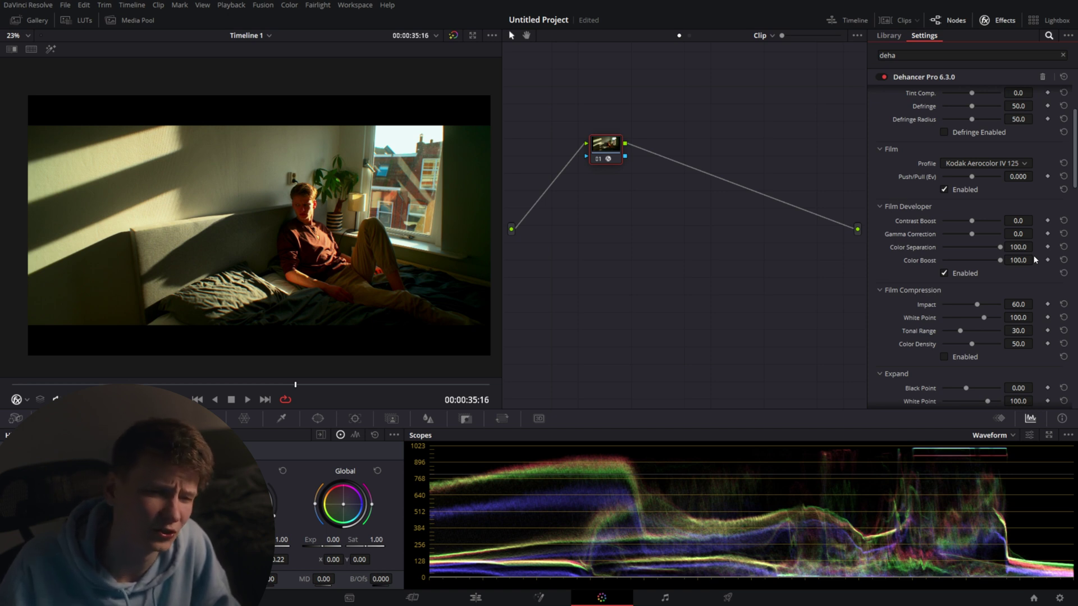
{"action": "left_click", "coordinate": [1063, 261]}
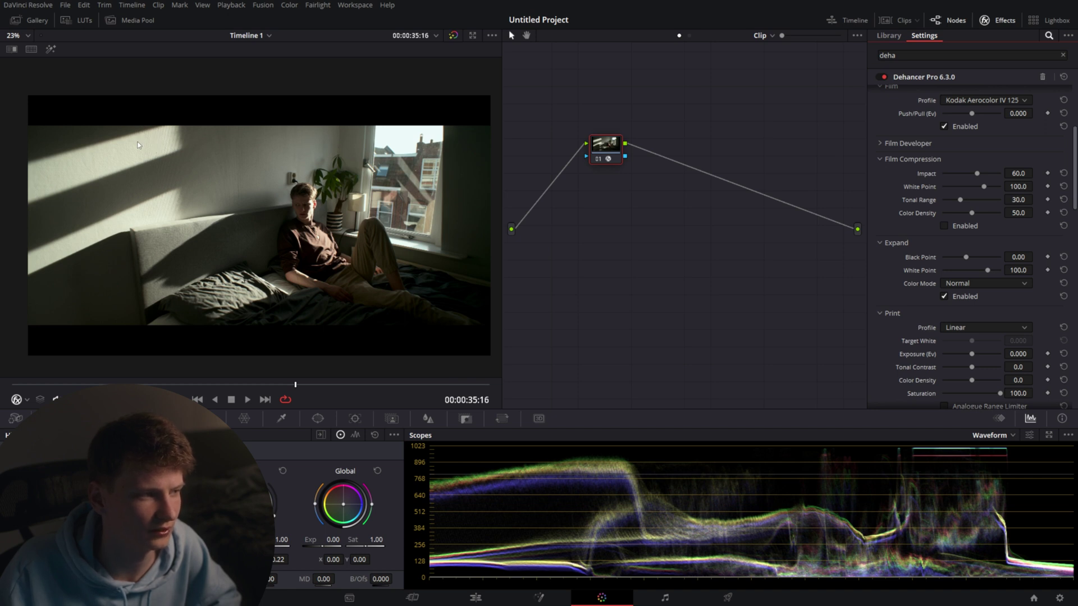
- Enable Dehancer's Film Compression, toggling it off and on to compare
{"action": "scroll", "coordinate": [394, 140], "scroll_direction": "up", "scroll_amount": 5}
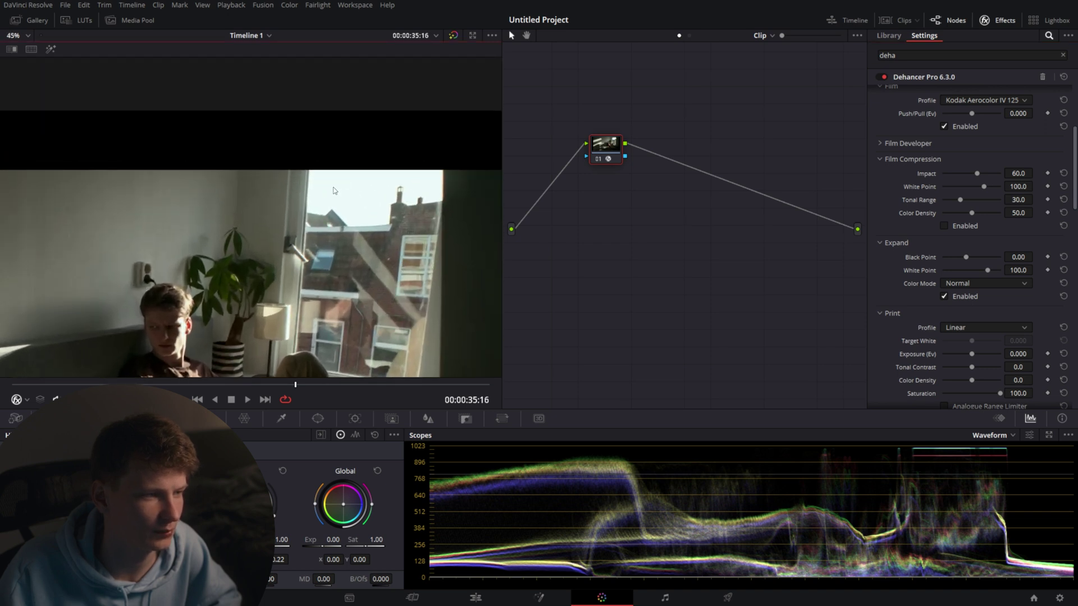
{"action": "scroll", "coordinate": [393, 197], "scroll_direction": "up", "scroll_amount": 1}
{"action": "scroll", "coordinate": [341, 200], "scroll_direction": "up", "scroll_amount": 1}
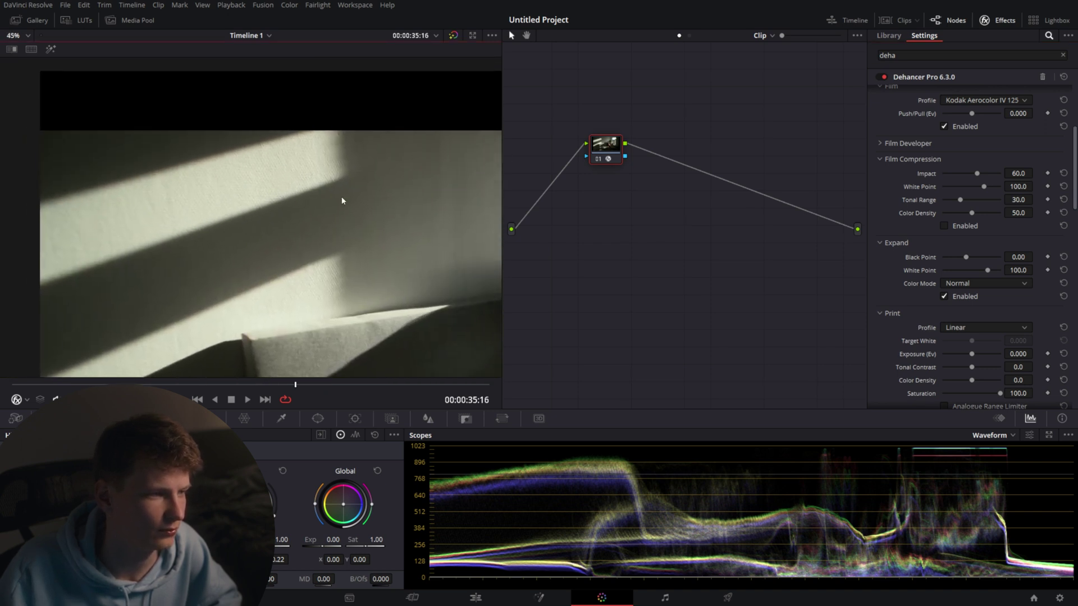
{"action": "left_click", "coordinate": [945, 226]}
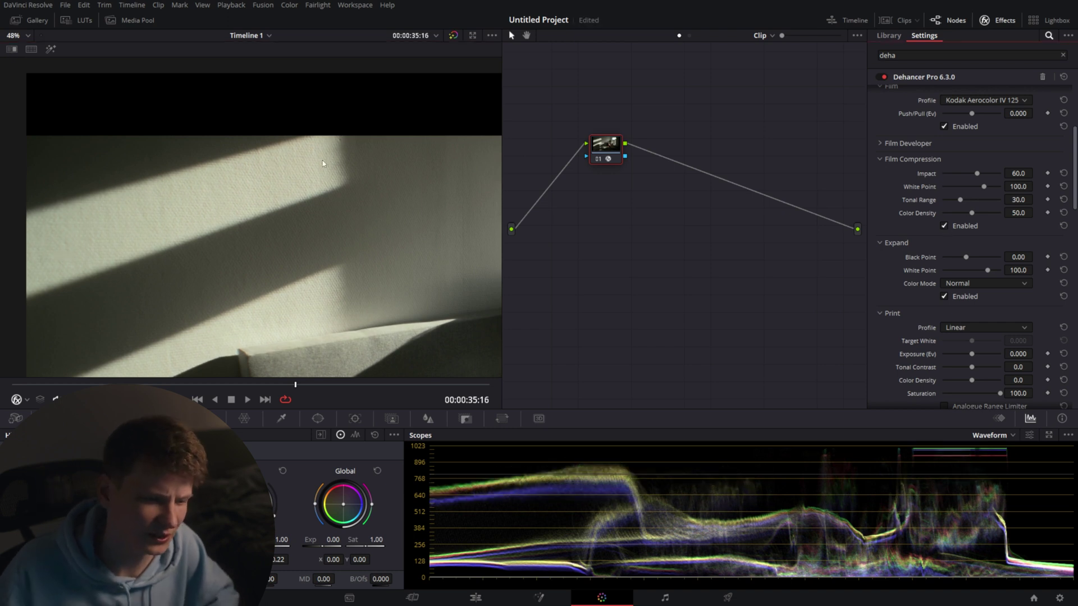
{"action": "scroll", "coordinate": [322, 163], "scroll_direction": "down", "scroll_amount": 3}
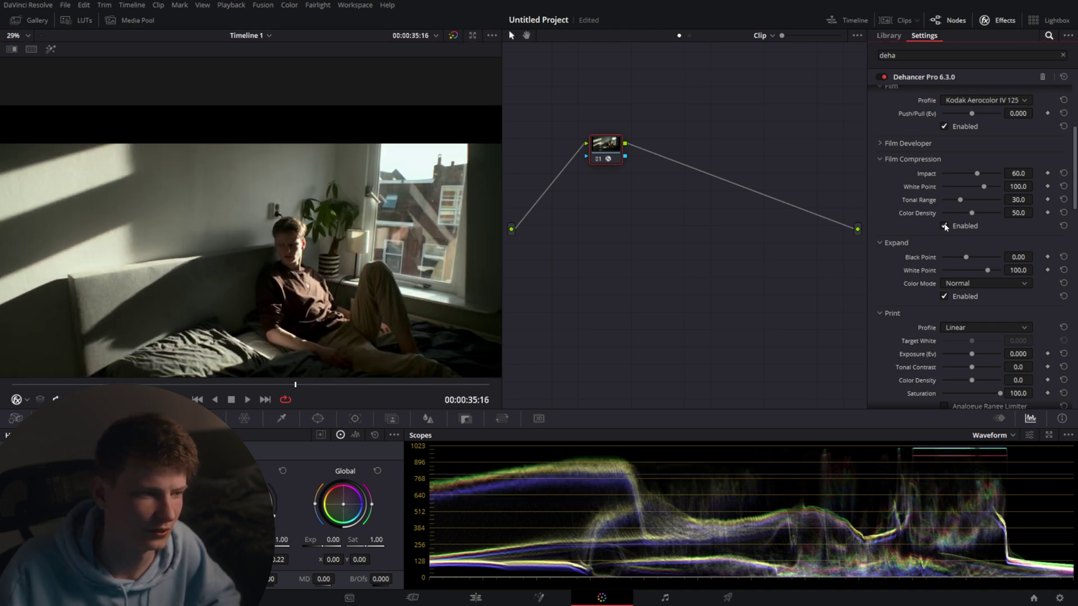
{"action": "scroll", "coordinate": [302, 220], "scroll_direction": "up", "scroll_amount": 5}
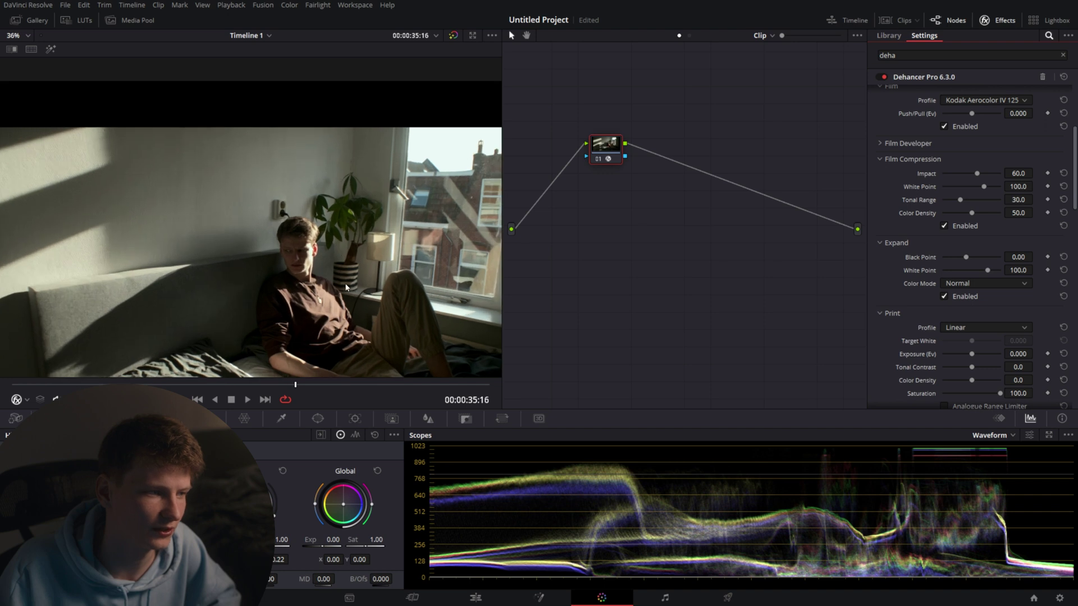
{"action": "left_click", "coordinate": [944, 226]}
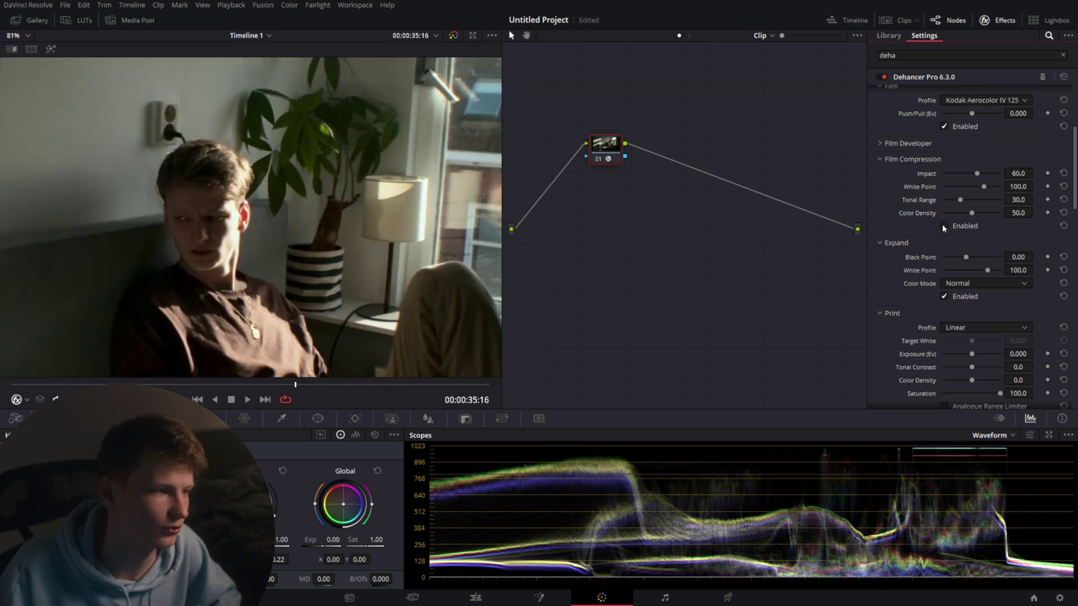
{"action": "left_click", "coordinate": [944, 225]}
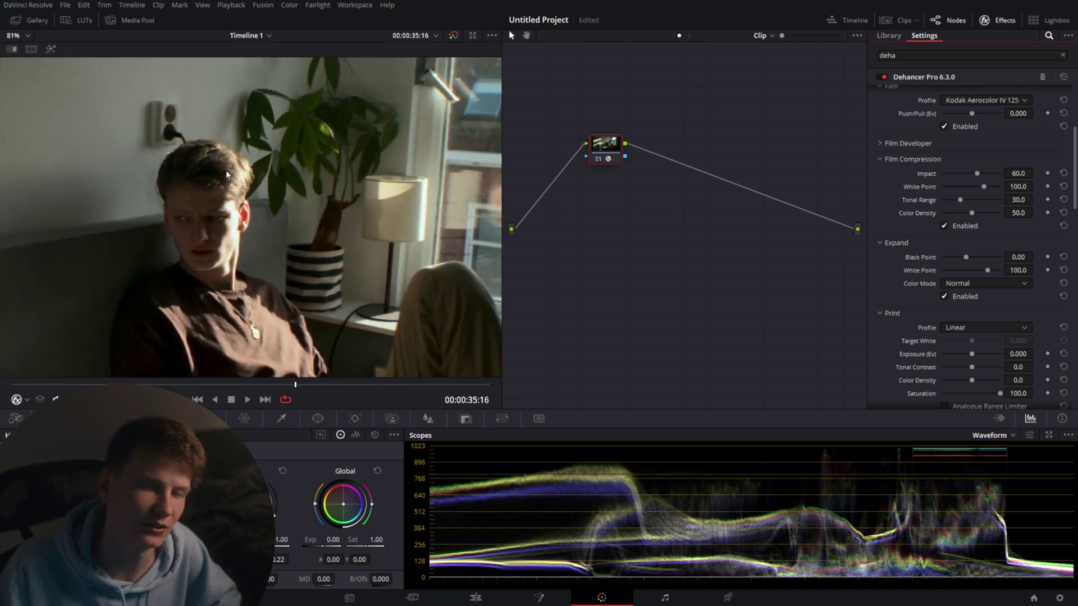
- Drop Film Compression Color Density to 0, then push it up to 100
{"action": "scroll", "coordinate": [244, 191], "scroll_direction": "down", "scroll_amount": 1}
{"action": "scroll", "coordinate": [244, 191], "scroll_direction": "down", "scroll_amount": 5}
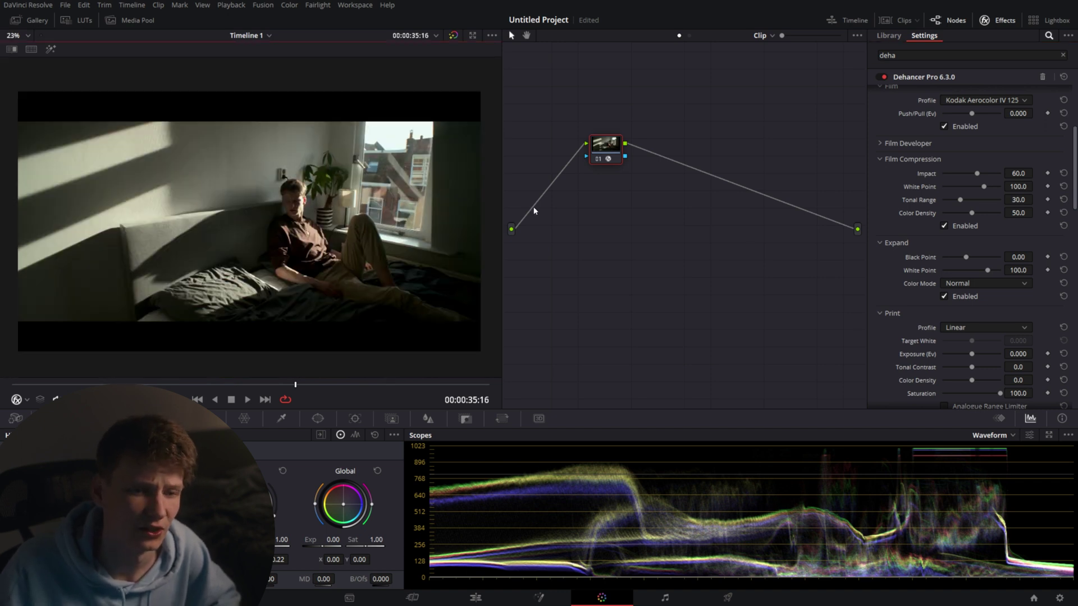
{"action": "scroll", "coordinate": [264, 254], "scroll_direction": "up", "scroll_amount": 4}
{"action": "left_click_drag", "start_coordinate": [971, 212], "coordinate": [943, 214]}
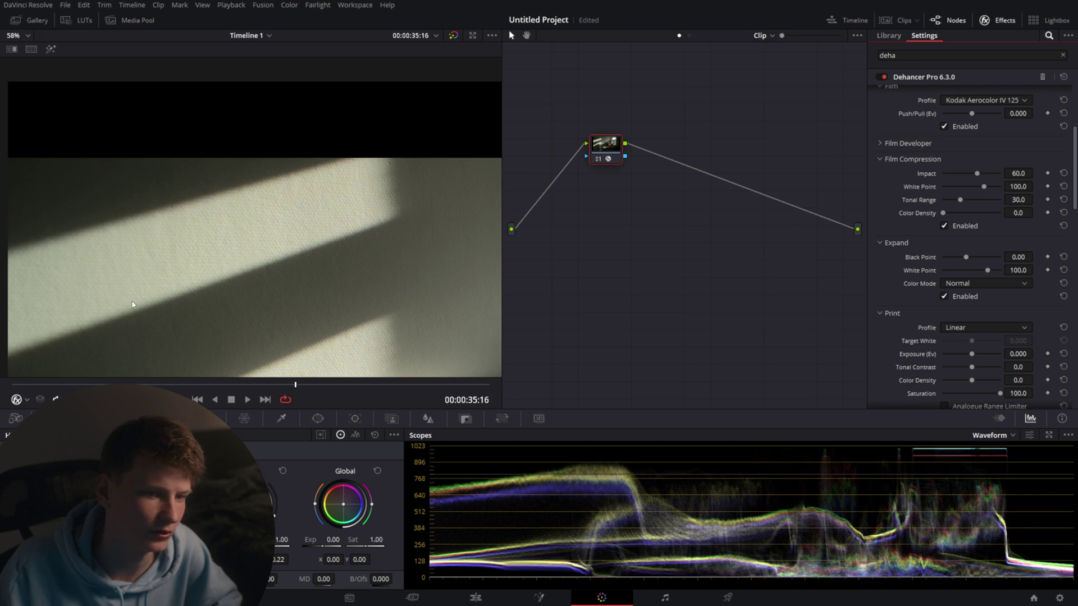
{"action": "left_click_drag", "start_coordinate": [955, 216], "coordinate": [1054, 217]}
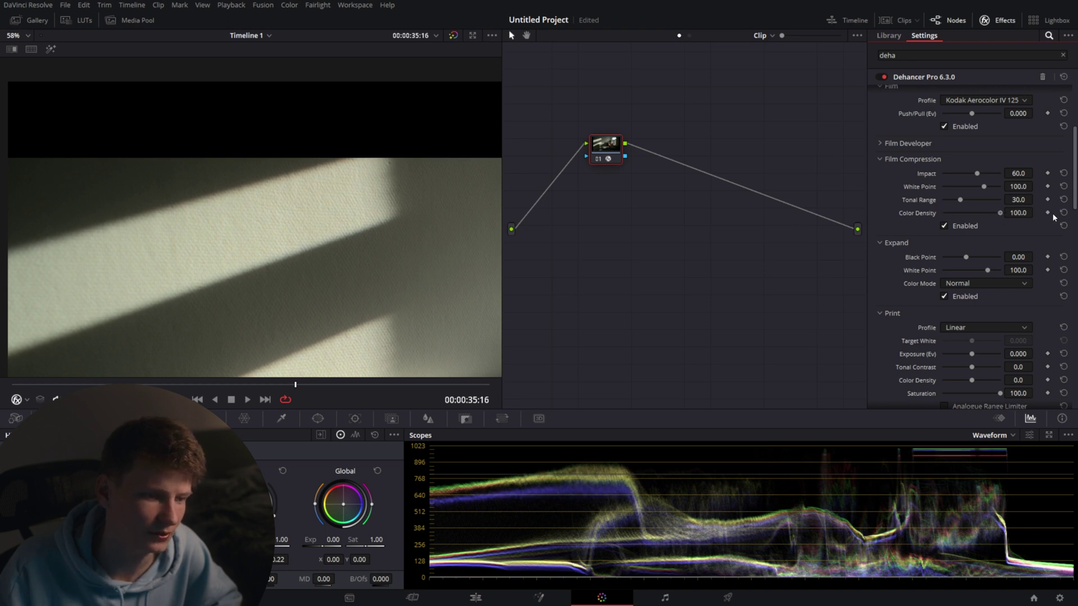
{"action": "scroll", "coordinate": [193, 258], "scroll_direction": "down", "scroll_amount": 6}
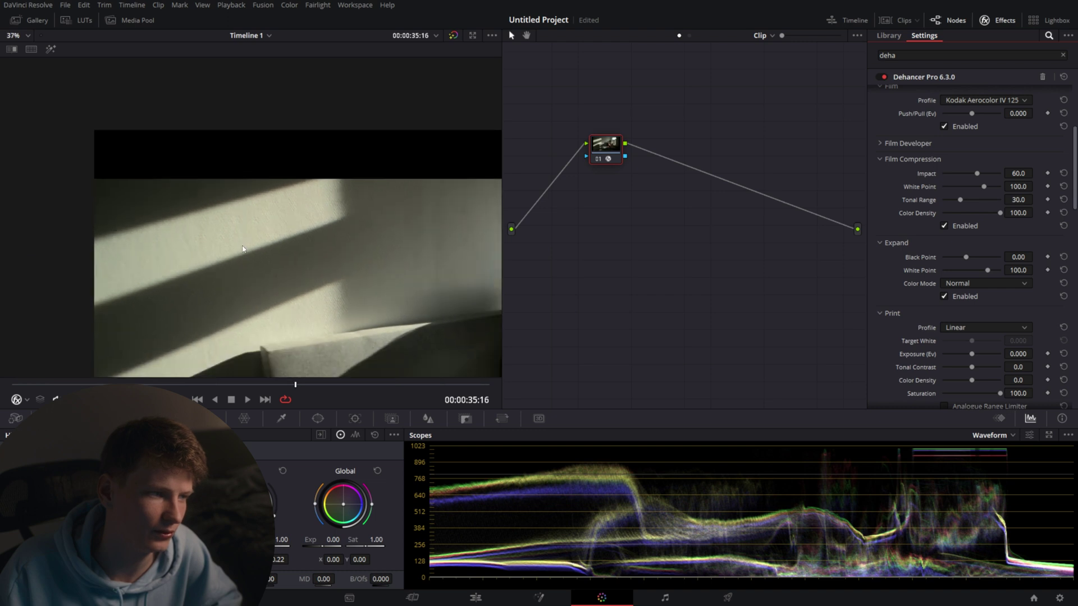
{"action": "scroll", "coordinate": [326, 250], "scroll_direction": "up", "scroll_amount": 2}
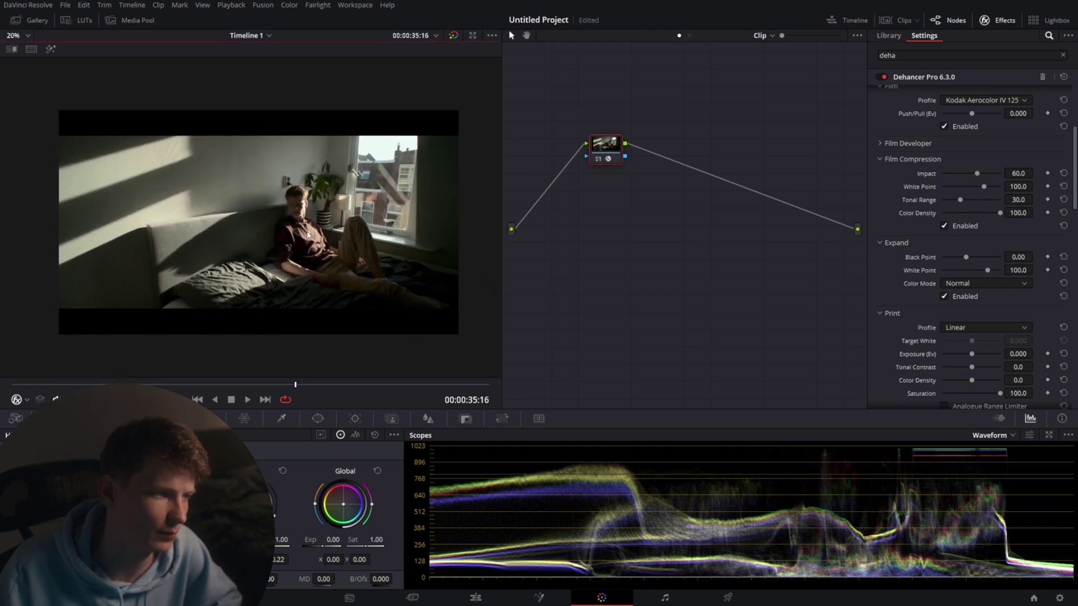
- Choose Kodak 2383 Print Film as the print profile with Exposure 0.852
{"action": "scroll", "coordinate": [870, 184], "scroll_direction": "down", "scroll_amount": 3}
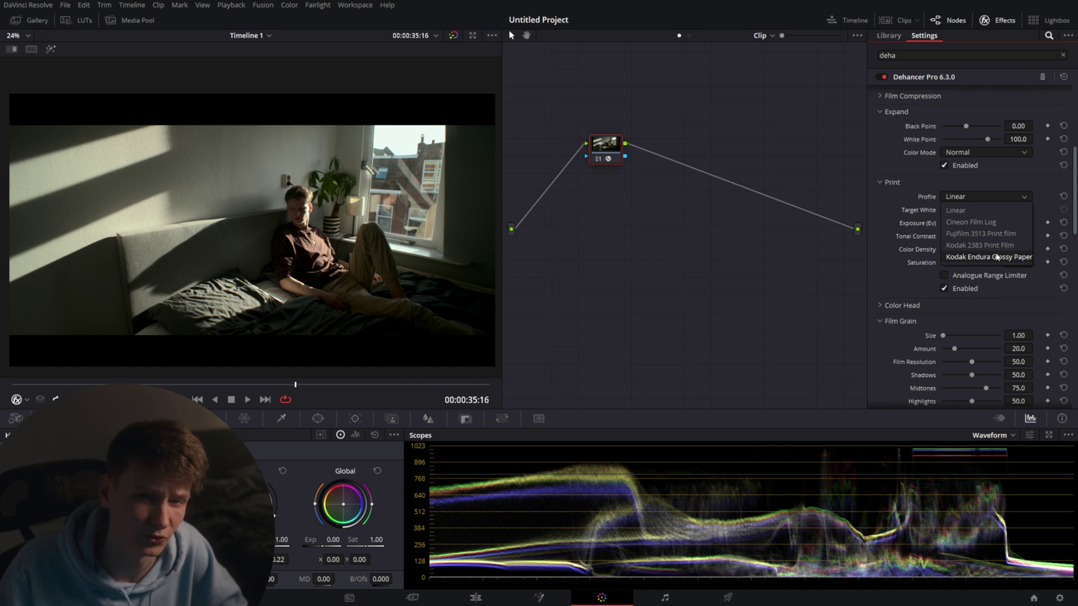
{"action": "left_click", "coordinate": [977, 248]}
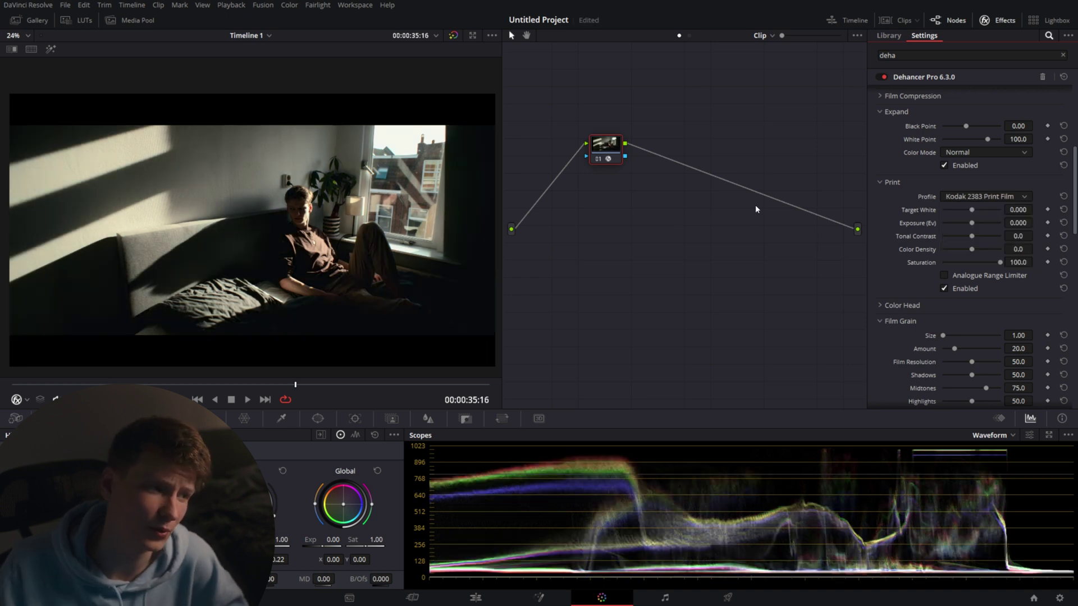
{"action": "scroll", "coordinate": [382, 143], "scroll_direction": "down", "scroll_amount": 1}
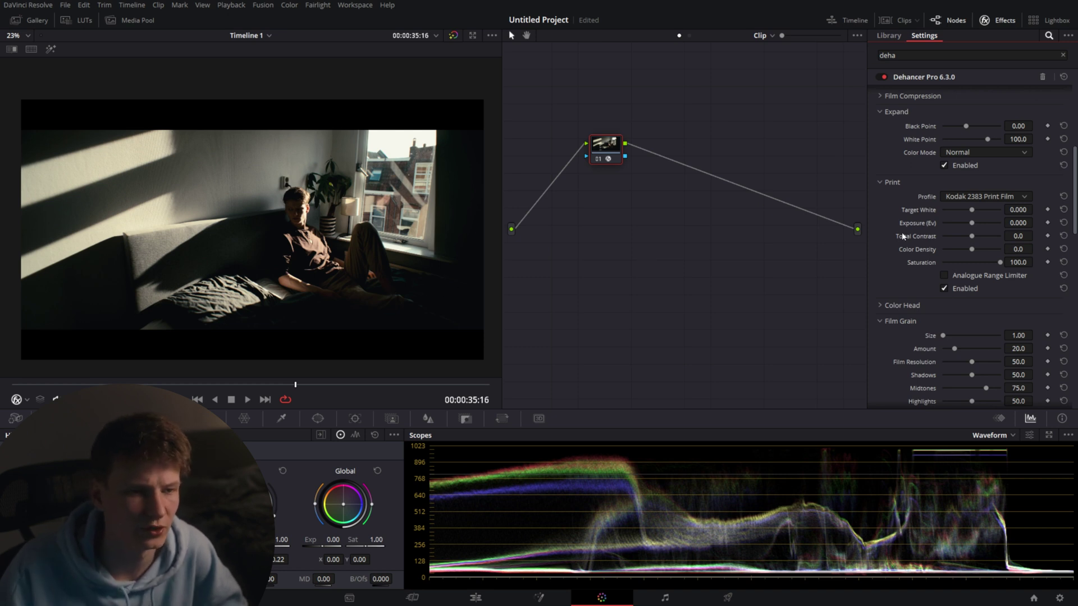
{"action": "left_click_drag", "start_coordinate": [974, 226], "coordinate": [980, 226]}
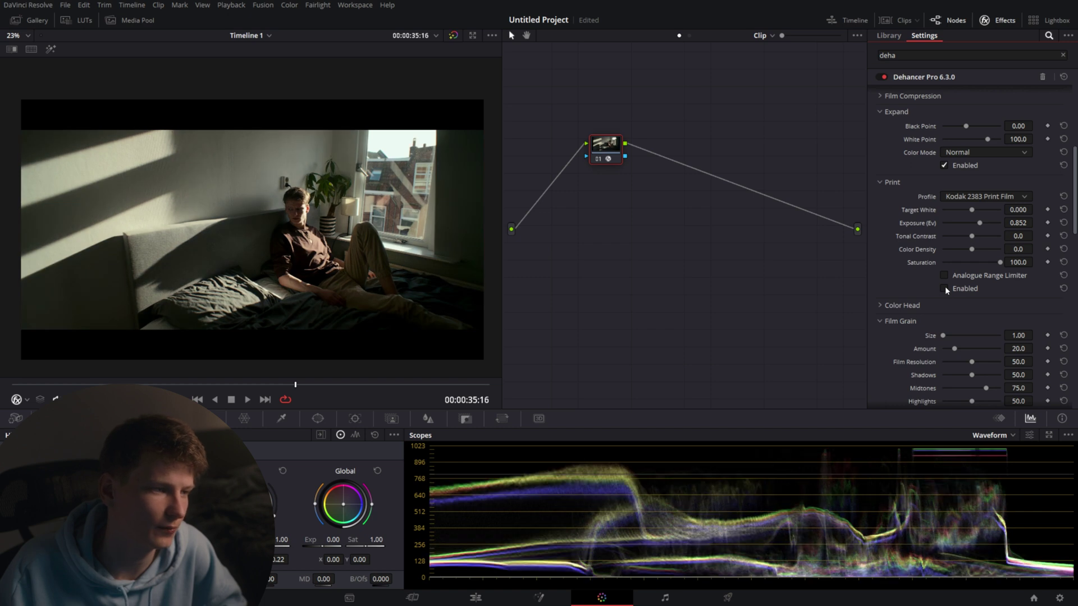
- Re-enable the print stage and lower its Color Density to 78
{"action": "left_click", "coordinate": [946, 288]}
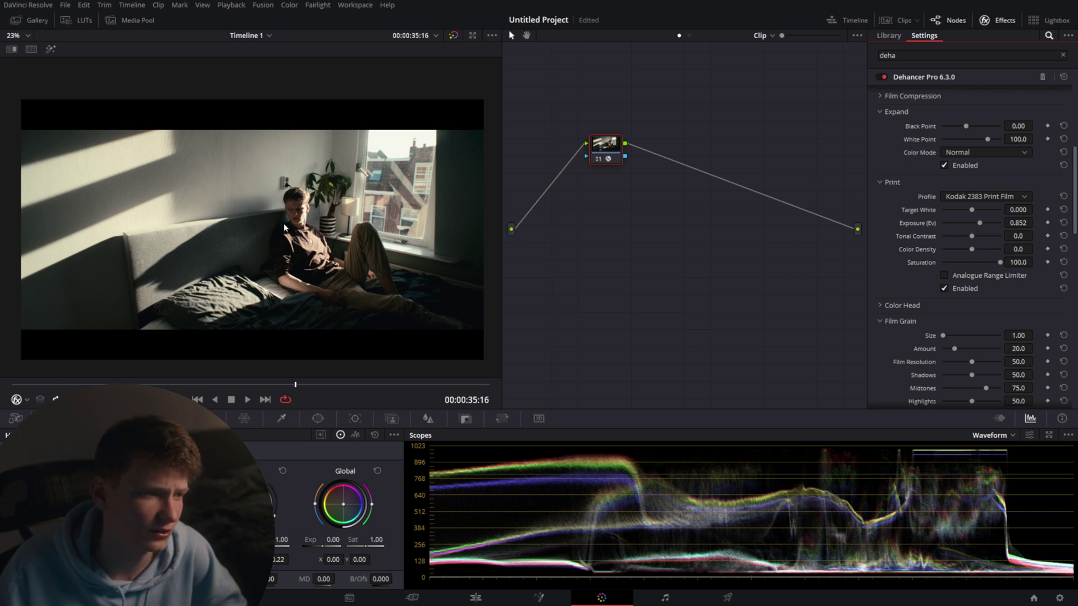
{"action": "scroll", "coordinate": [284, 224], "scroll_direction": "up", "scroll_amount": 3}
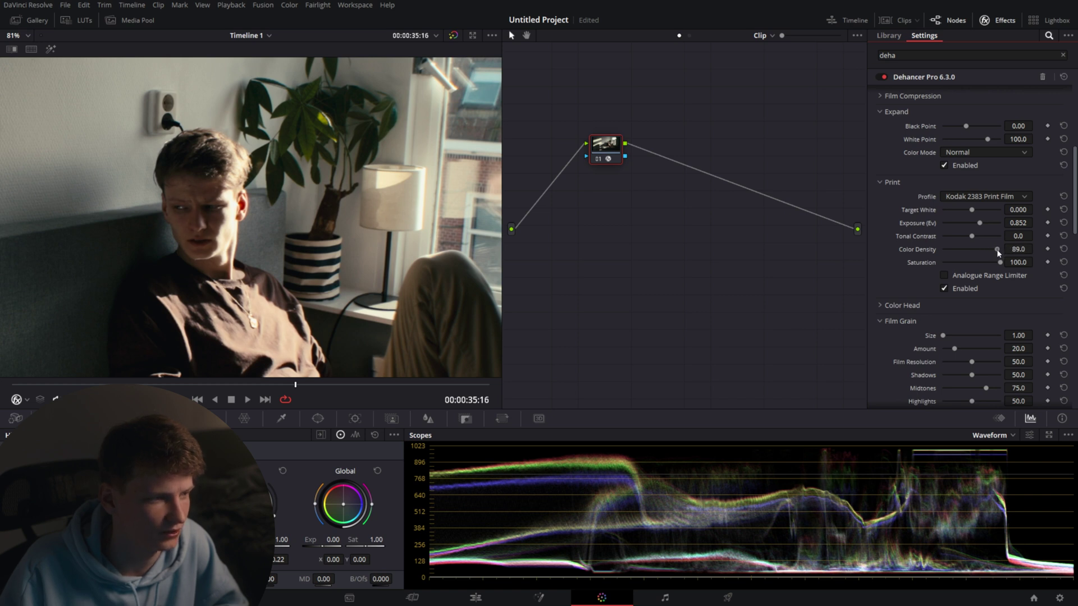
{"action": "left_click_drag", "start_coordinate": [1000, 250], "coordinate": [995, 253]}
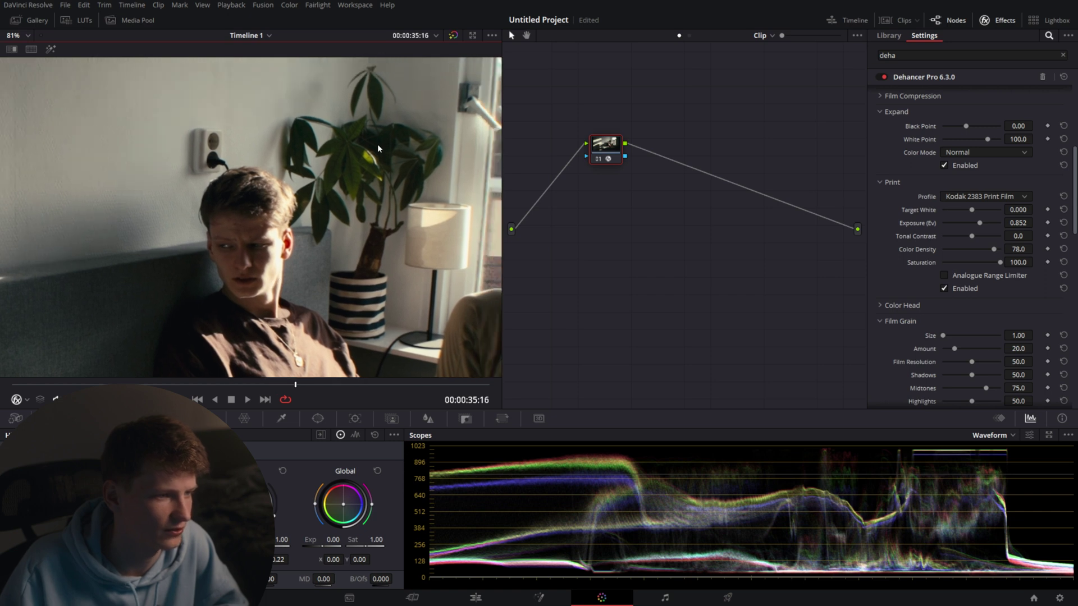
{"action": "scroll", "coordinate": [369, 181], "scroll_direction": "down", "scroll_amount": 10}
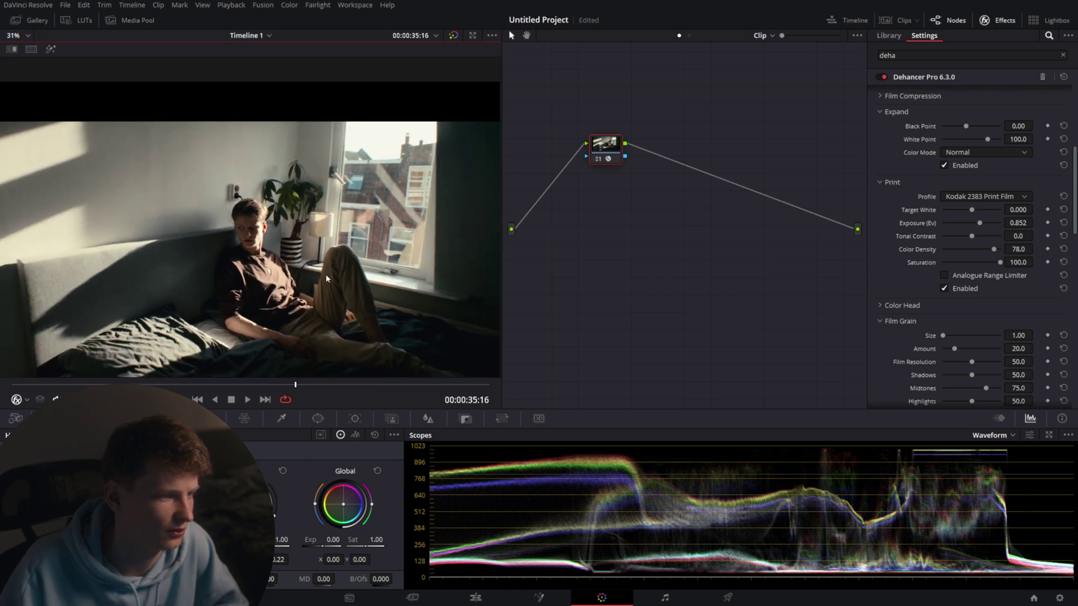
{"action": "scroll", "coordinate": [243, 318], "scroll_direction": "down", "scroll_amount": 2}
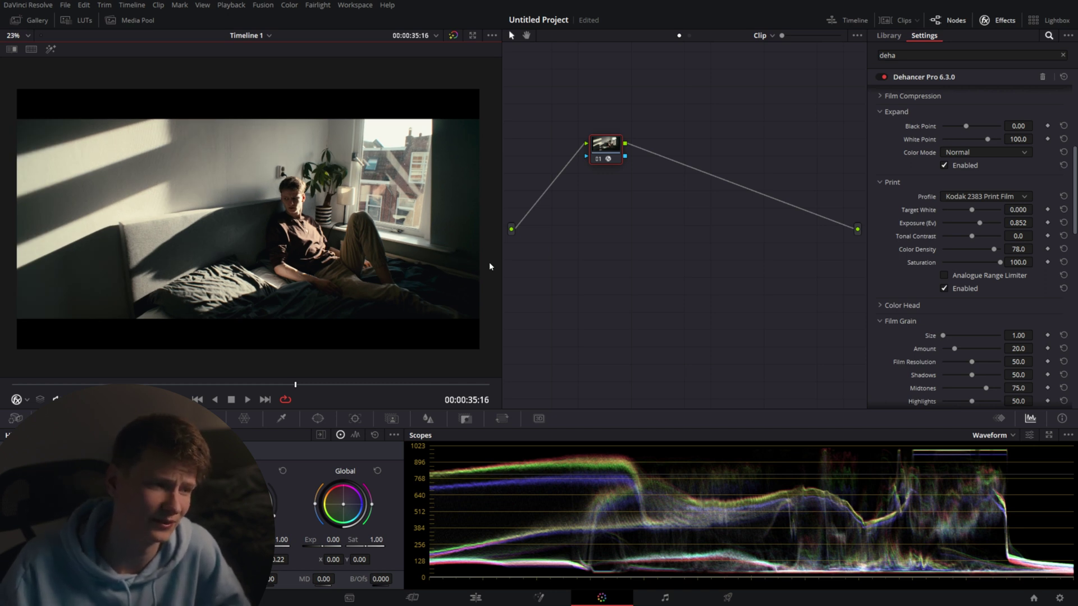
{"action": "scroll", "coordinate": [898, 269], "scroll_direction": "down", "scroll_amount": 1}
{"action": "left_click", "coordinate": [888, 274]}
{"action": "scroll", "coordinate": [888, 274], "scroll_direction": "down", "scroll_amount": 1}
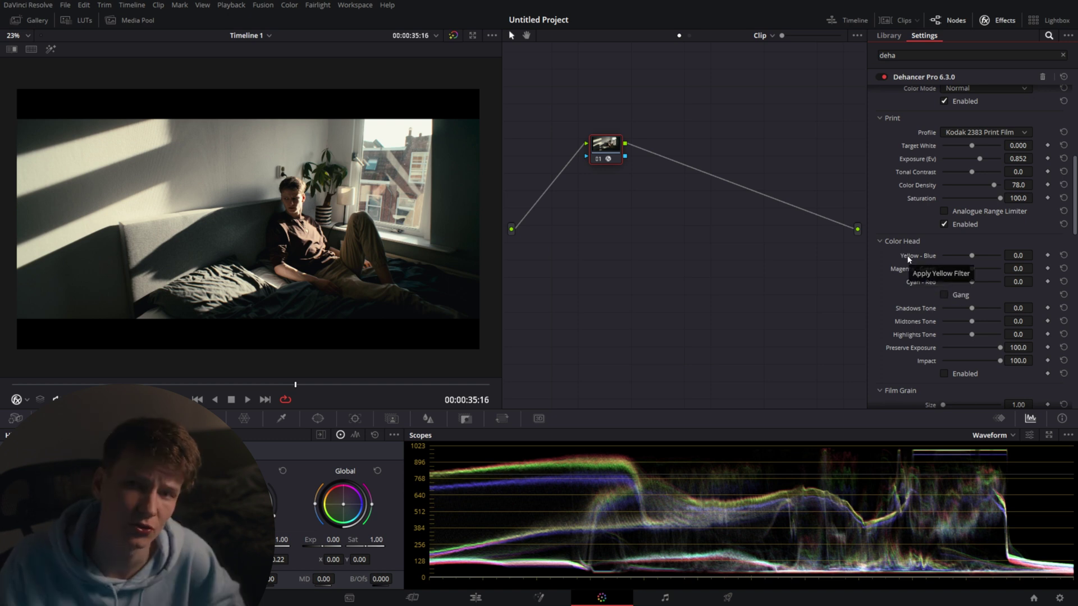
{"action": "left_click", "coordinate": [880, 241]}
{"action": "scroll", "coordinate": [911, 236], "scroll_direction": "down", "scroll_amount": 1}
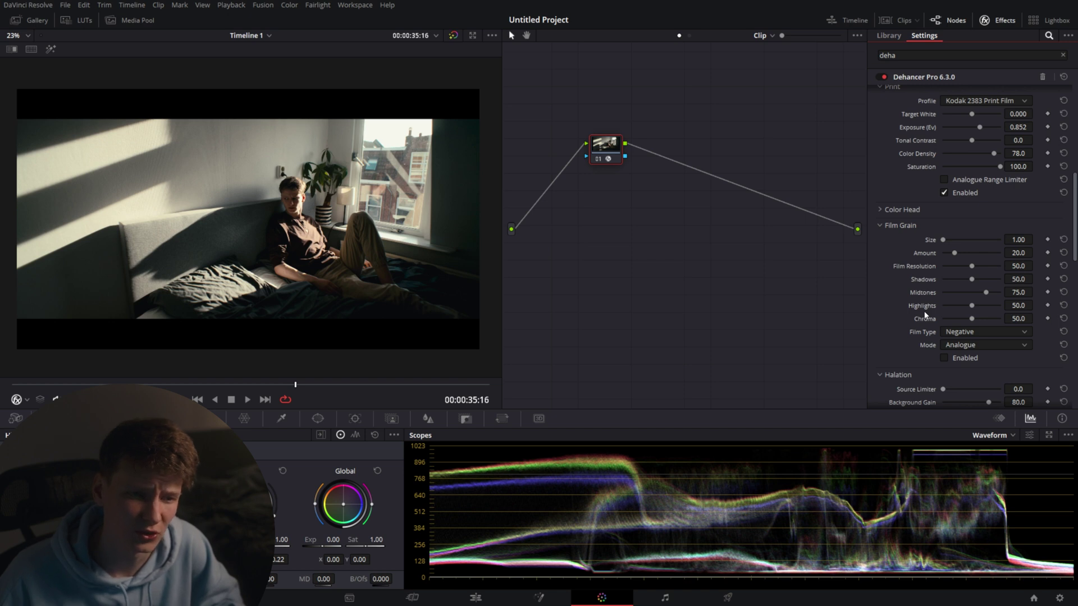
- Reduce the film grain Amount to 9.1 and cut shadow grain to 24.8
{"action": "left_click_drag", "start_coordinate": [971, 279], "coordinate": [965, 279]}
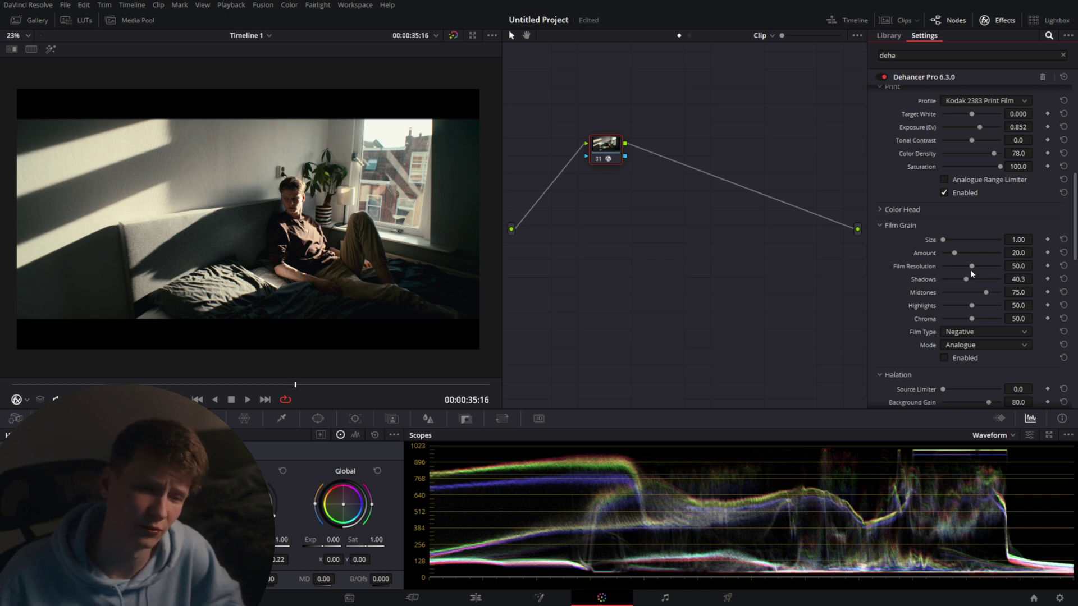
{"action": "key", "text": "ctrl+plus"}
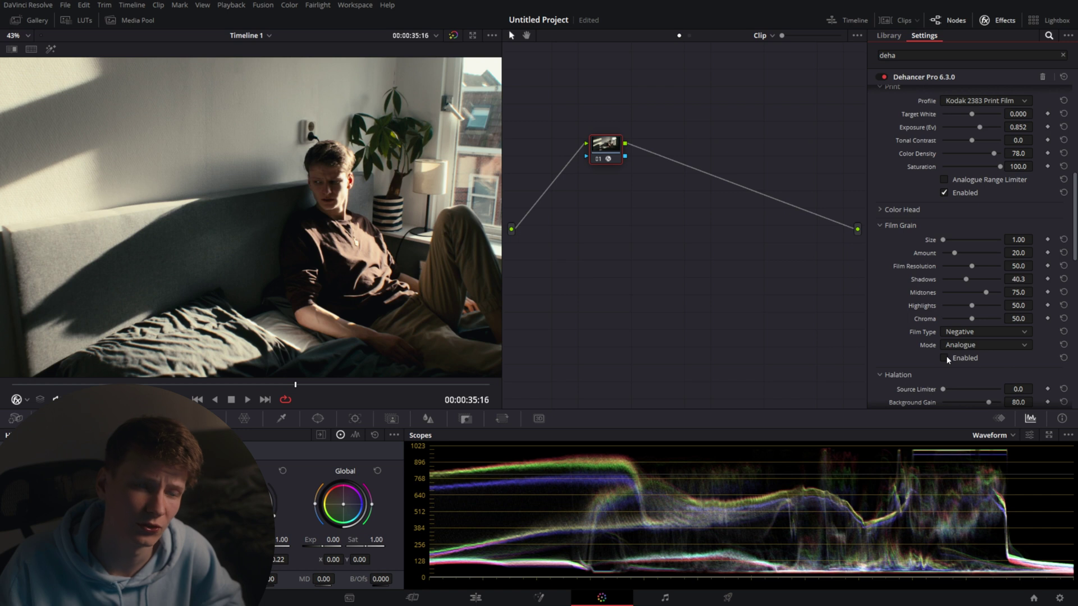
{"action": "scroll", "coordinate": [313, 200], "scroll_direction": "up", "scroll_amount": 5}
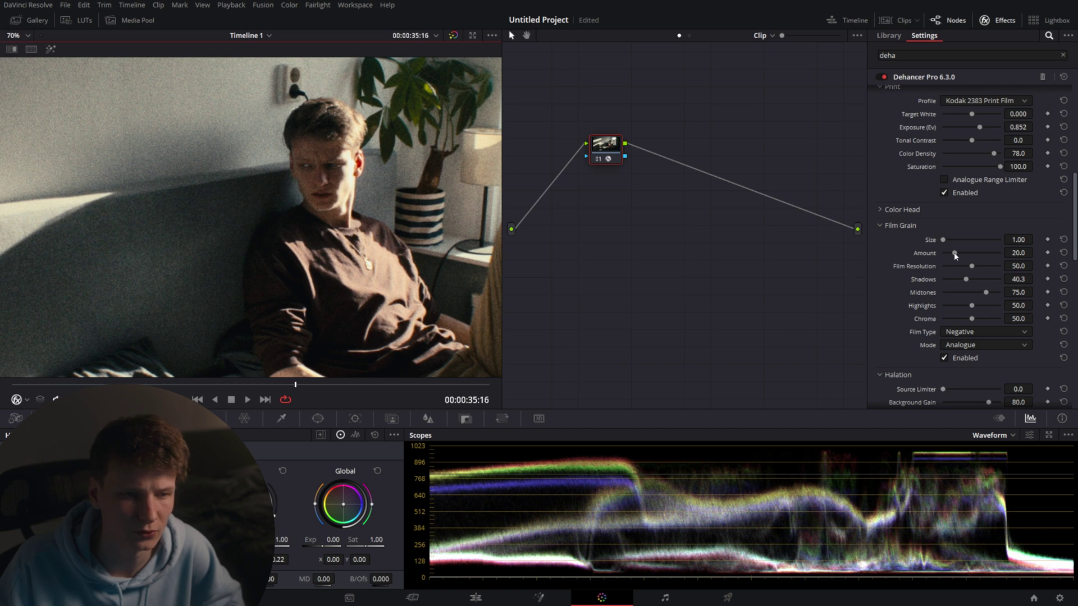
{"action": "left_click_drag", "start_coordinate": [954, 253], "coordinate": [948, 253]}
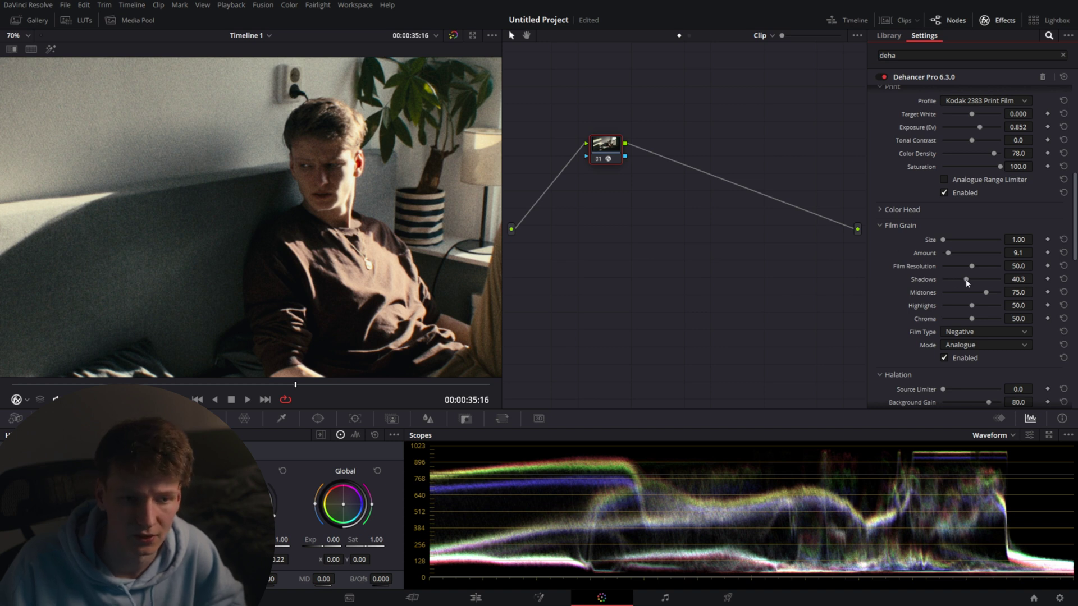
{"action": "left_click_drag", "start_coordinate": [965, 278], "coordinate": [947, 279]}
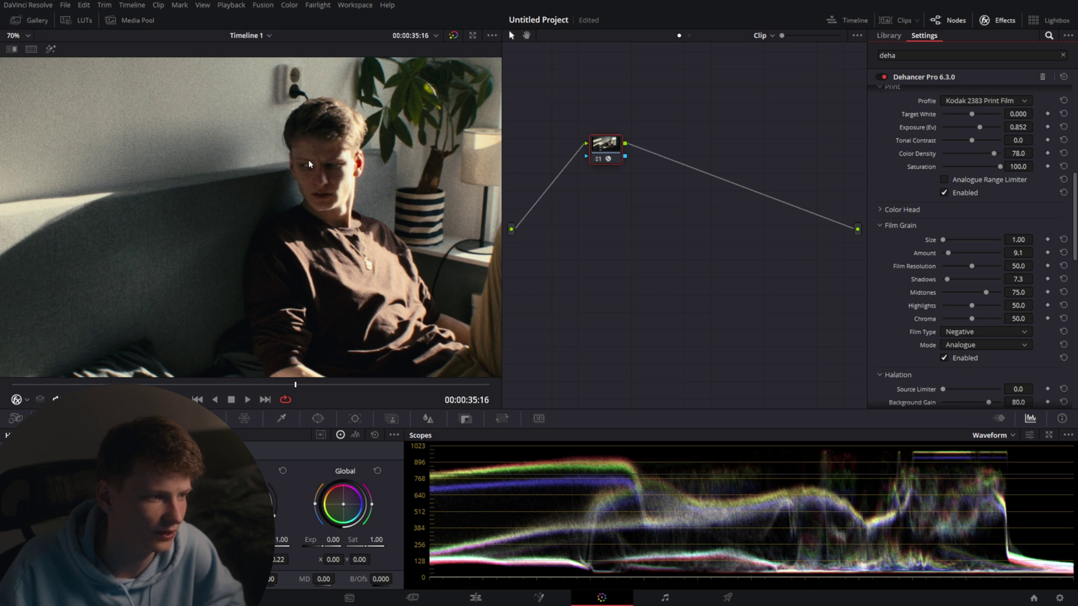
{"action": "scroll", "coordinate": [309, 170], "scroll_direction": "down", "scroll_amount": 6}
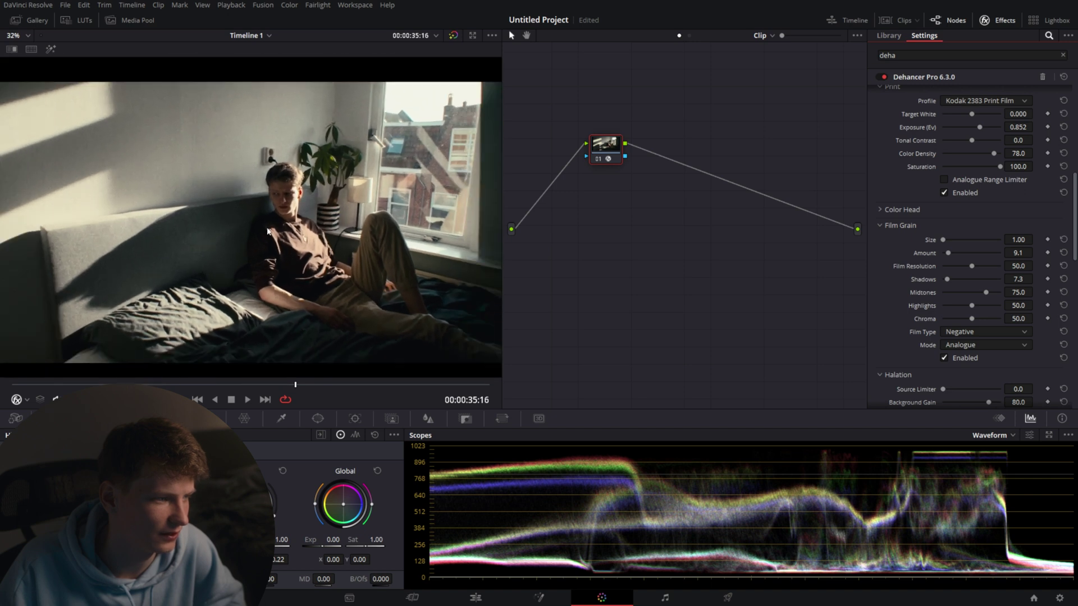
- Enlarge the grain and settle Film Resolution at 25.7 after trying 100
{"action": "left_click_drag", "start_coordinate": [944, 239], "coordinate": [961, 242]}
{"action": "scroll", "coordinate": [256, 205], "scroll_direction": "up", "scroll_amount": 5}
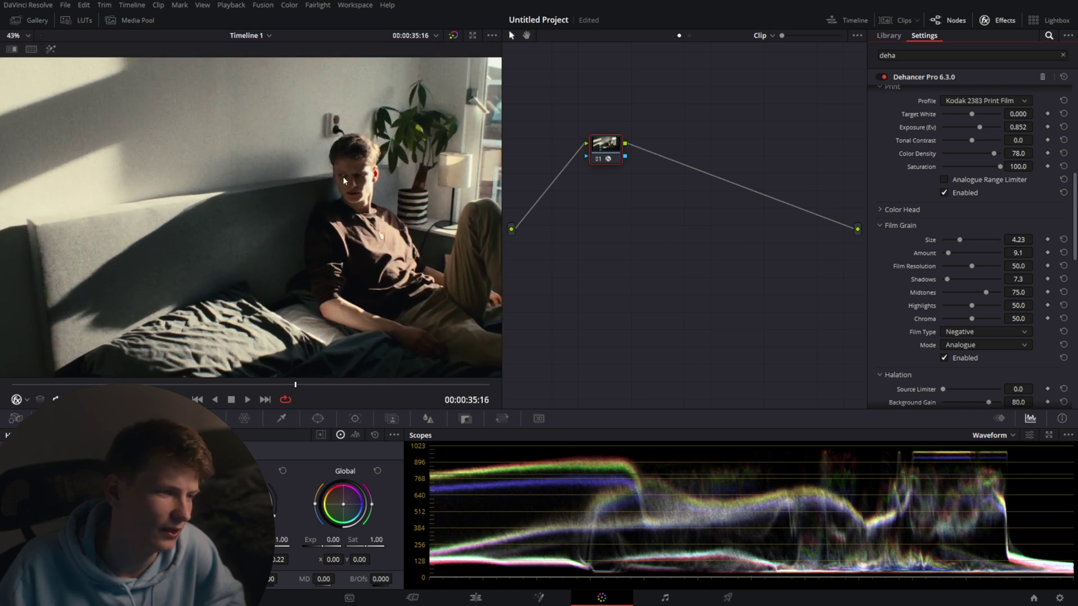
{"action": "scroll", "coordinate": [292, 215], "scroll_direction": "up", "scroll_amount": 2}
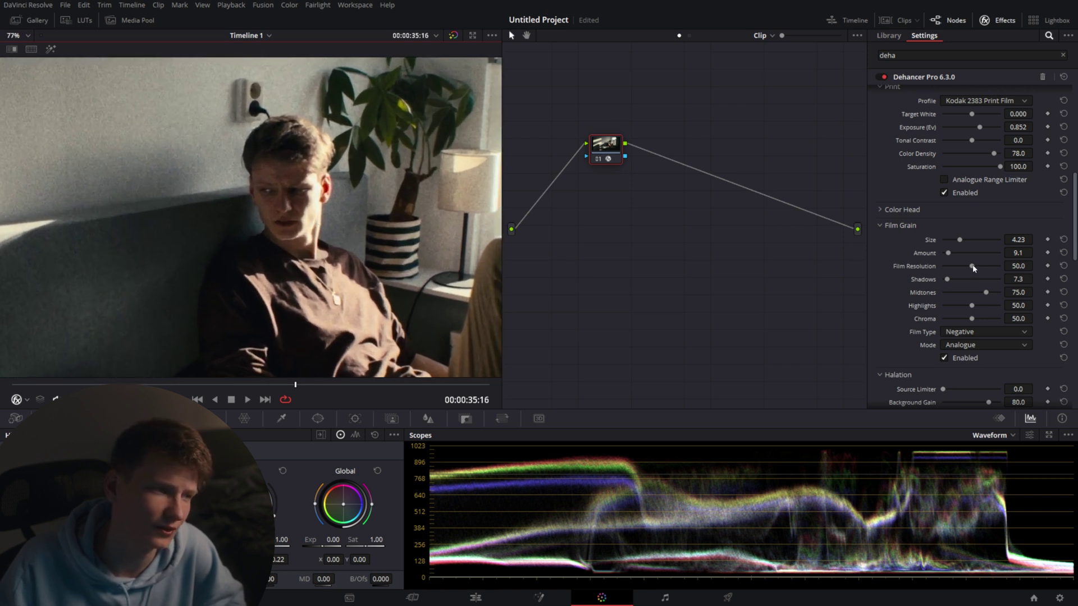
{"action": "left_click_drag", "start_coordinate": [972, 266], "coordinate": [1018, 268]}
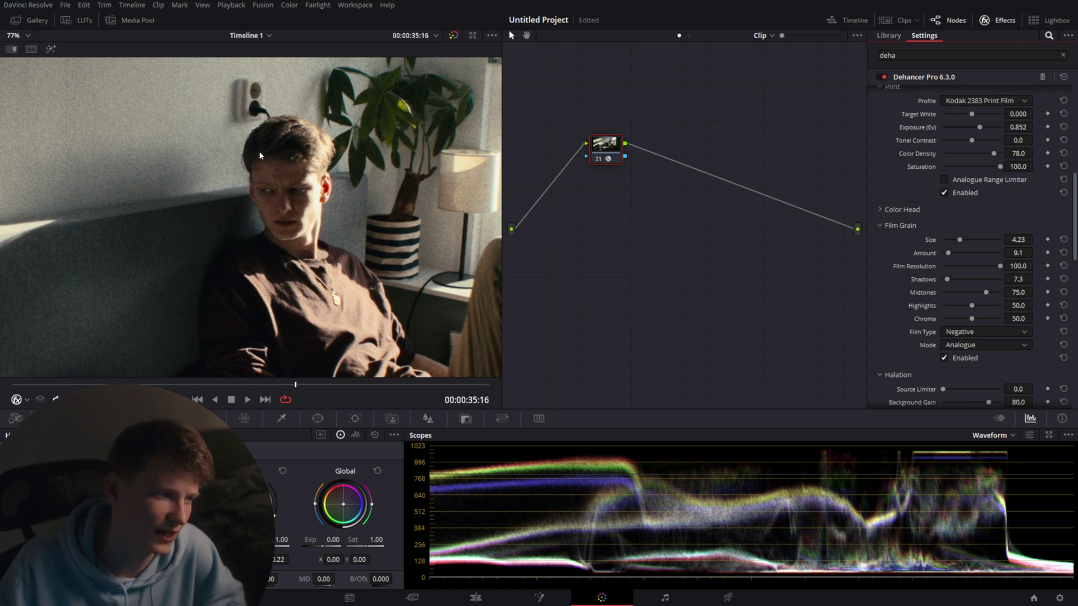
{"action": "left_click", "coordinate": [964, 268]}
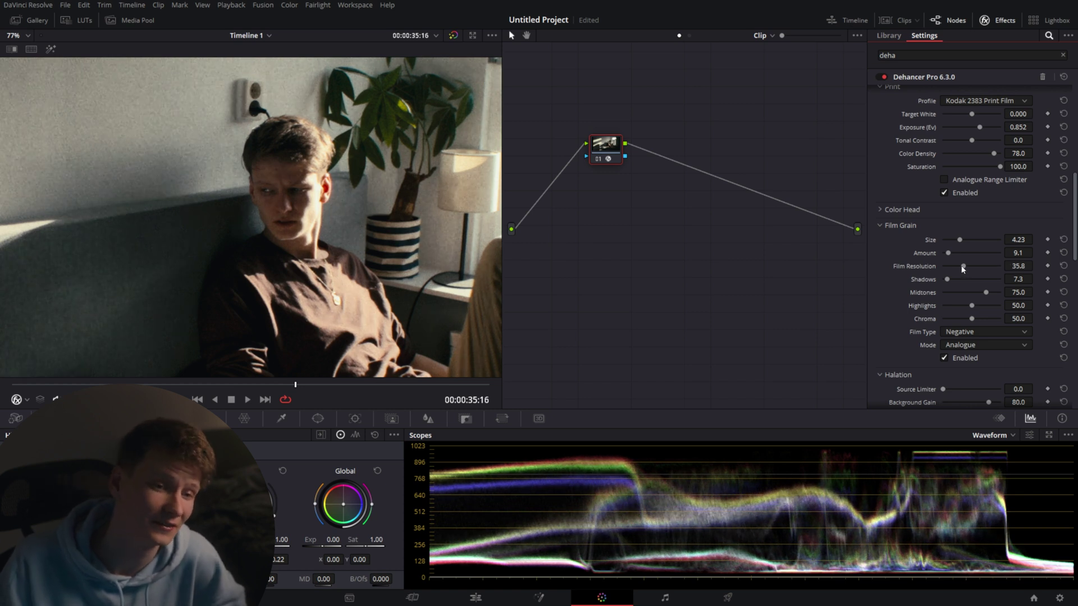
{"action": "left_click", "coordinate": [960, 267]}
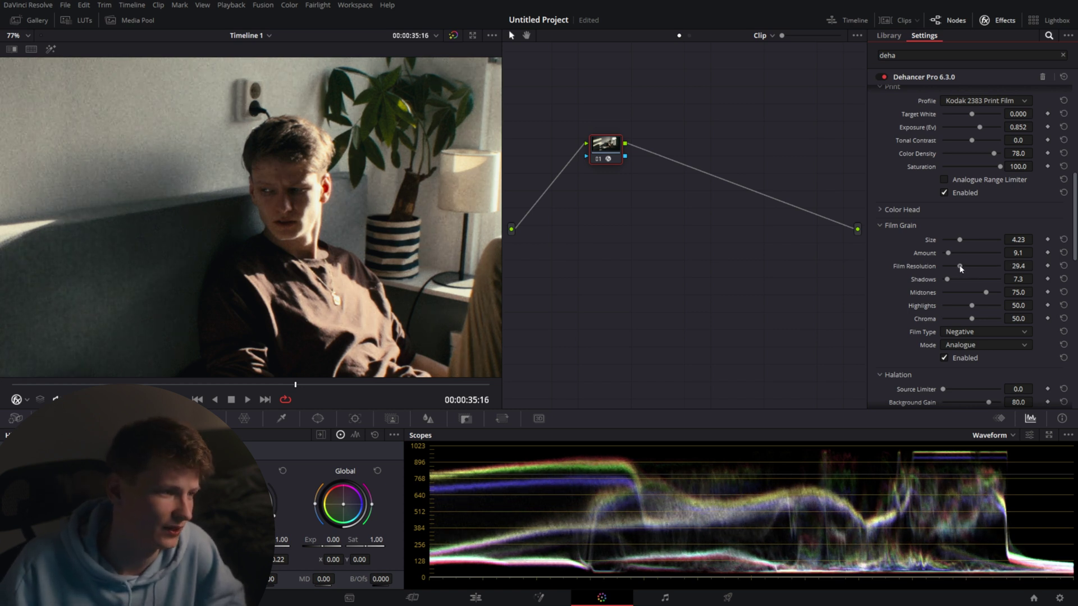
{"action": "left_click", "coordinate": [959, 268]}
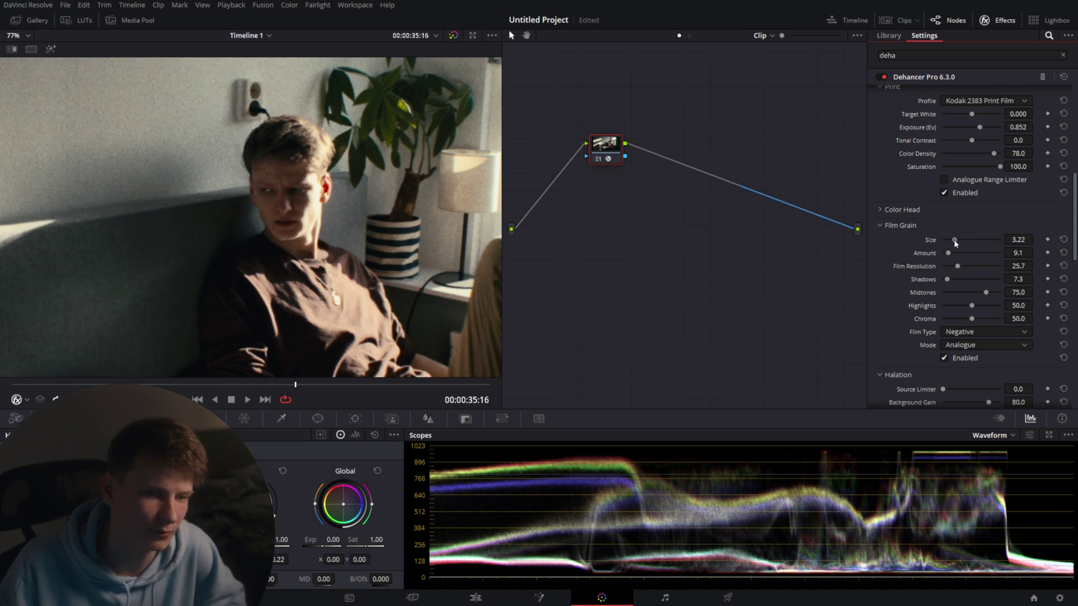
- Shrink the grain size to about 1.8 and drop grain Chroma to 0.0
{"action": "left_click_drag", "start_coordinate": [955, 240], "coordinate": [947, 240]}
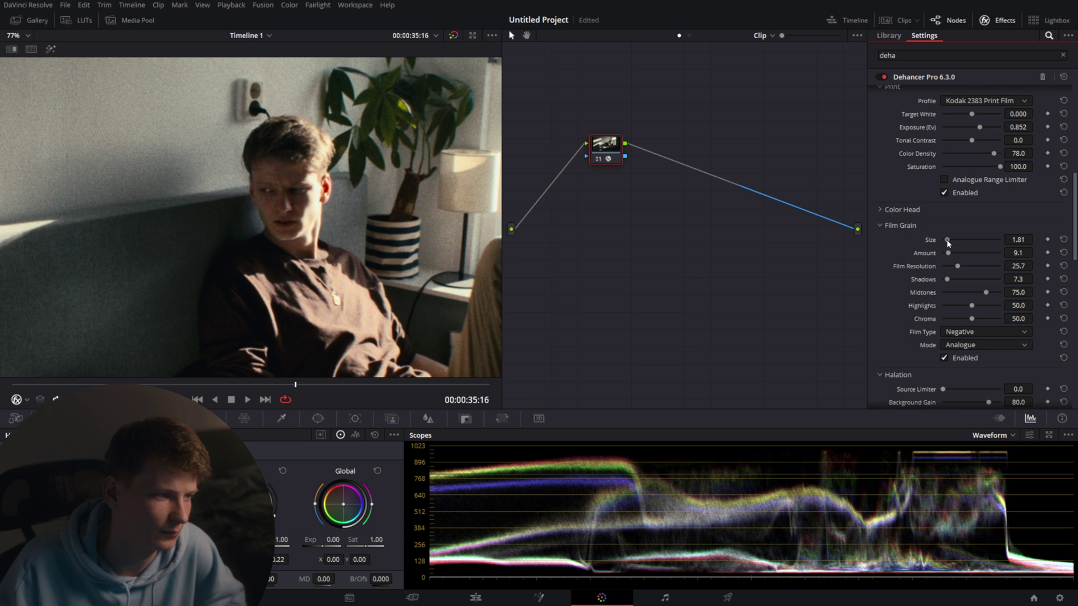
{"action": "key", "text": "shift+z"}
{"action": "scroll", "coordinate": [904, 261], "scroll_direction": "down", "scroll_amount": 5}
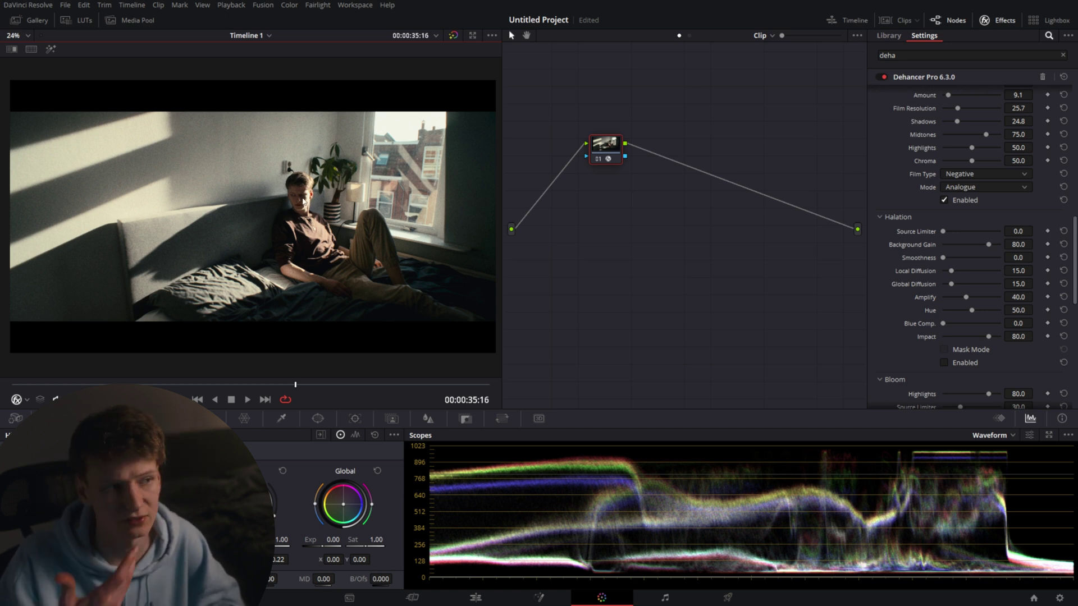
{"action": "scroll", "coordinate": [303, 201], "scroll_direction": "up", "scroll_amount": 5}
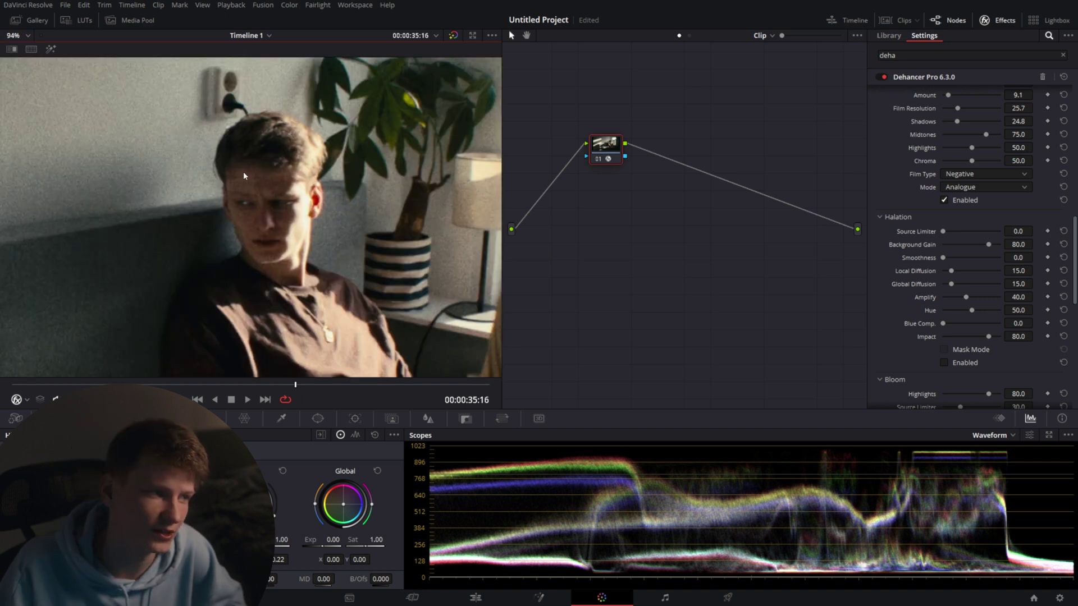
{"action": "scroll", "coordinate": [277, 221], "scroll_direction": "down", "scroll_amount": 1}
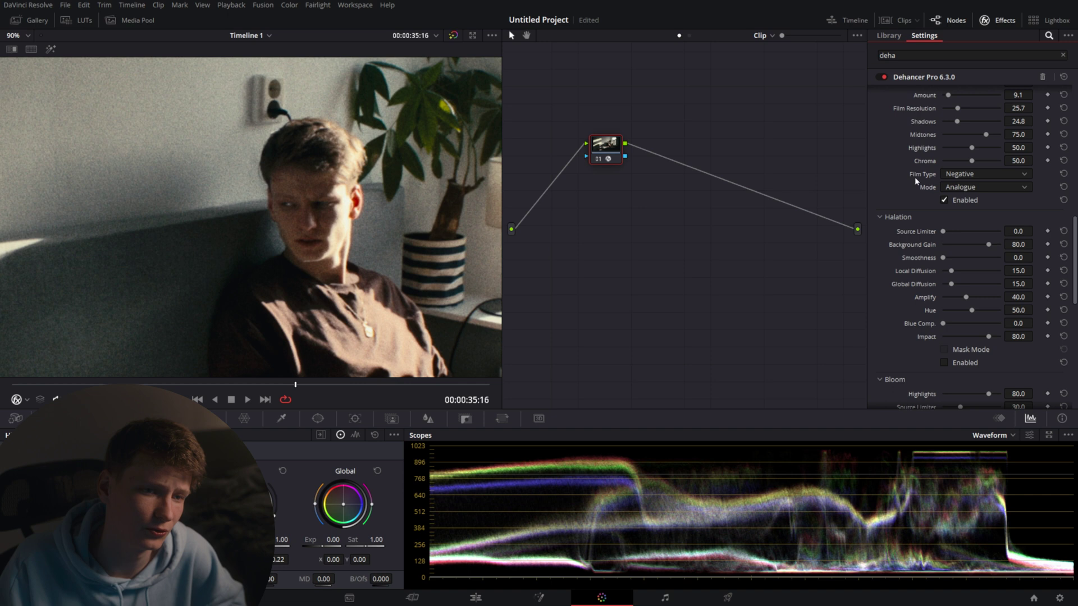
{"action": "left_click_drag", "start_coordinate": [973, 160], "coordinate": [912, 163]}
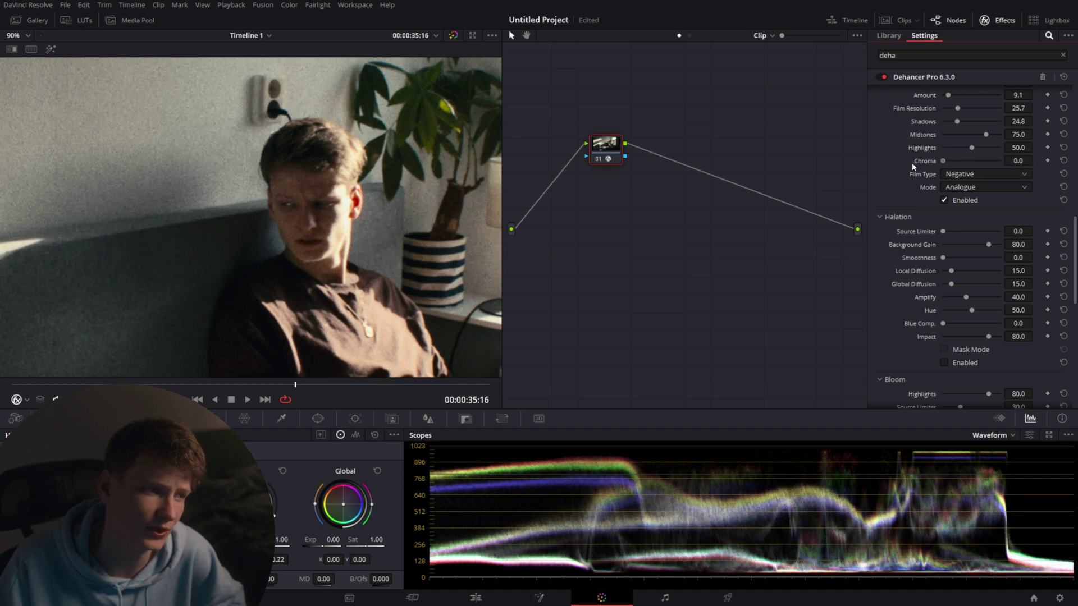
{"action": "scroll", "coordinate": [311, 233], "scroll_direction": "down", "scroll_amount": 8}
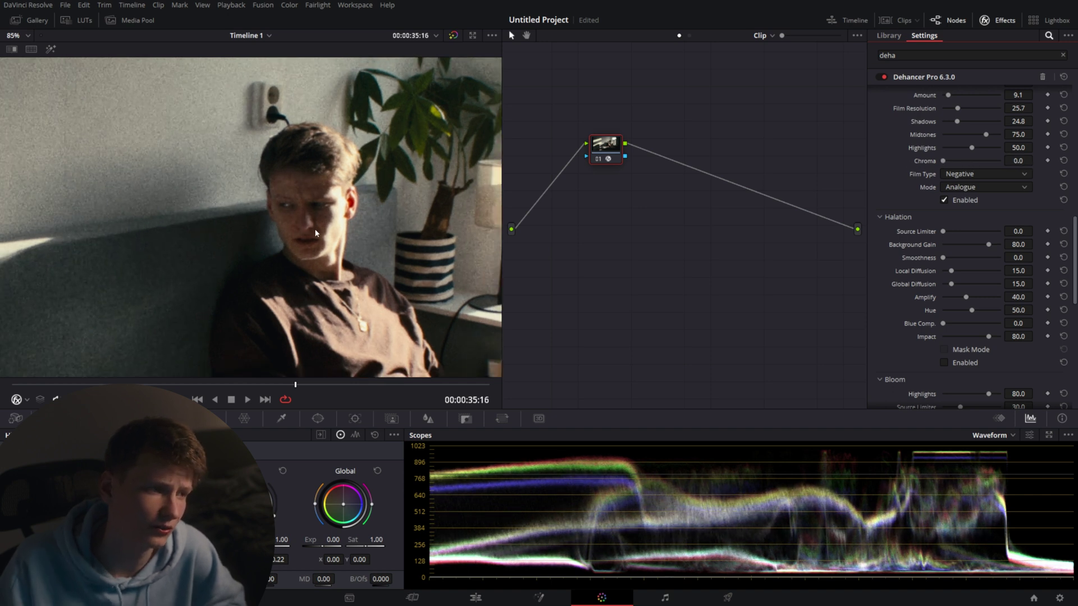
{"action": "scroll", "coordinate": [315, 236], "scroll_direction": "down", "scroll_amount": 1}
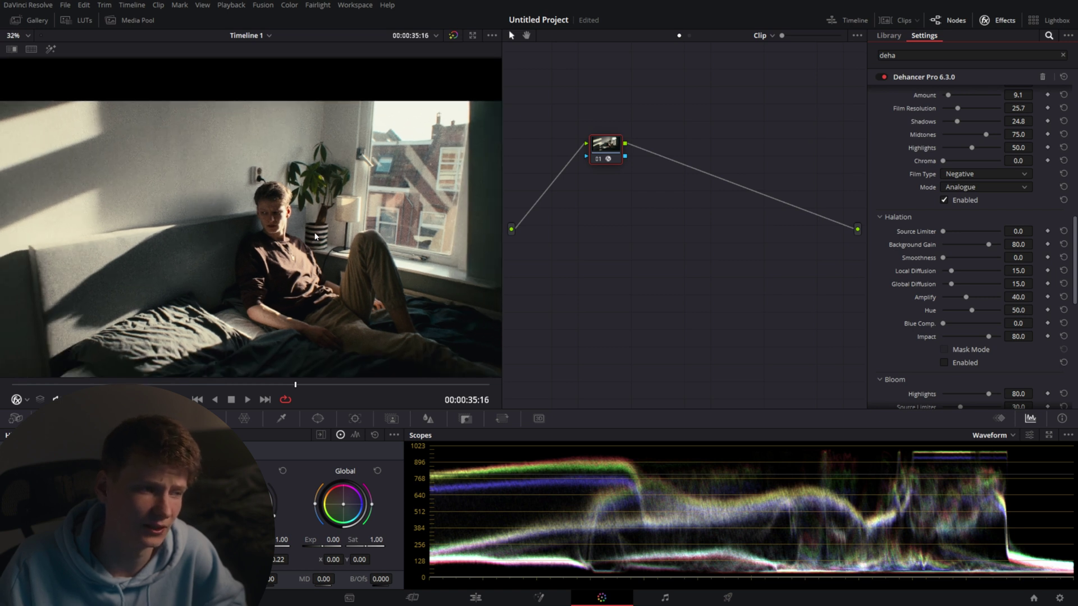
{"action": "scroll", "coordinate": [315, 236], "scroll_direction": "down", "scroll_amount": 2}
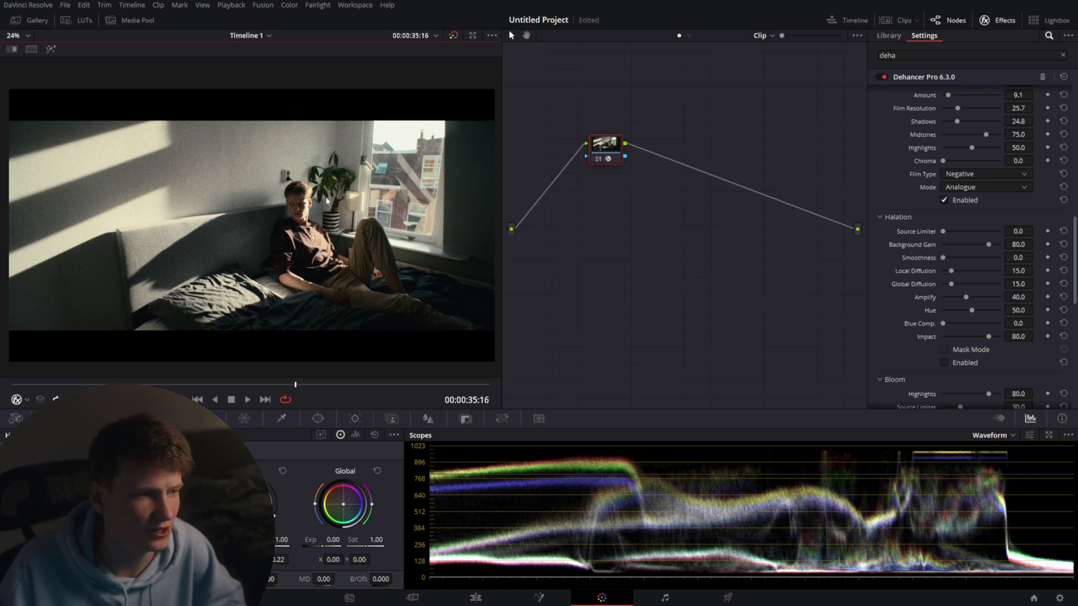
- Enable halation and shift its Hue to 83.5 while viewing the shirt and face
{"action": "left_click", "coordinate": [945, 363]}
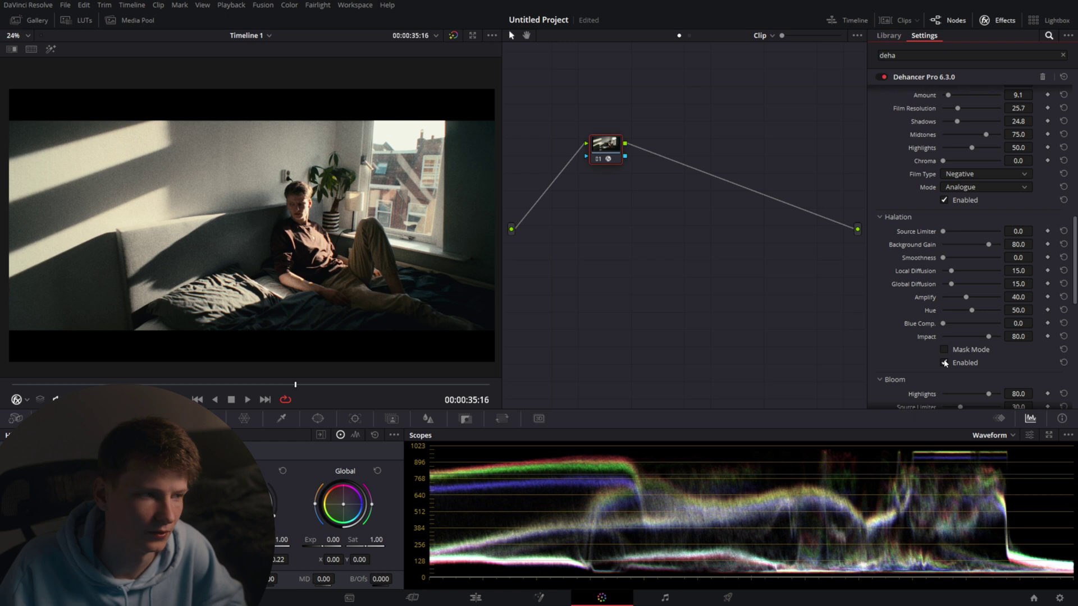
{"action": "scroll", "coordinate": [343, 228], "scroll_direction": "up", "scroll_amount": 5}
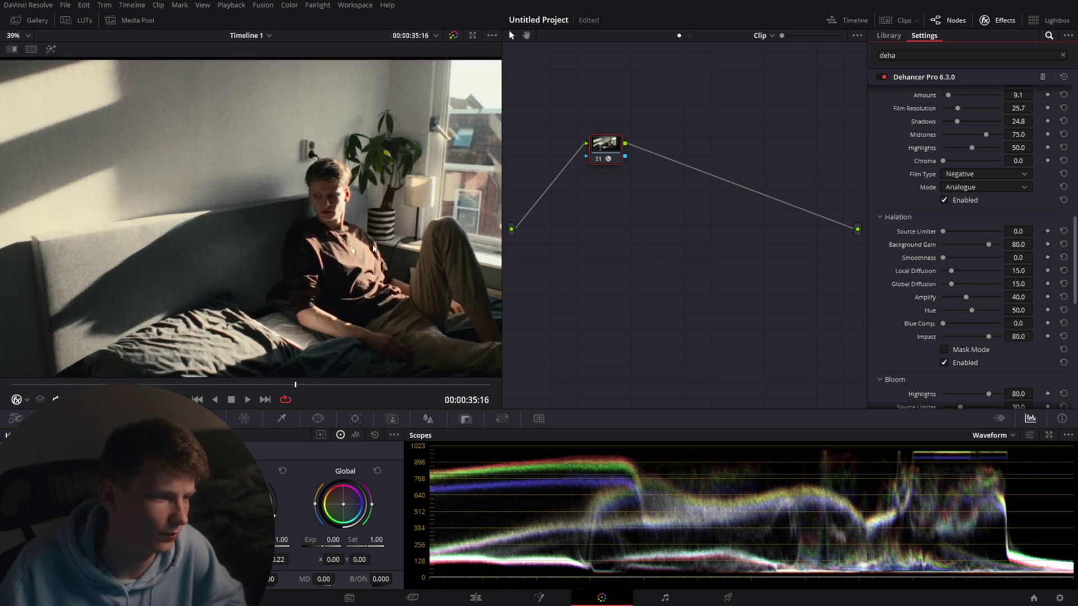
{"action": "scroll", "coordinate": [285, 236], "scroll_direction": "up", "scroll_amount": 3}
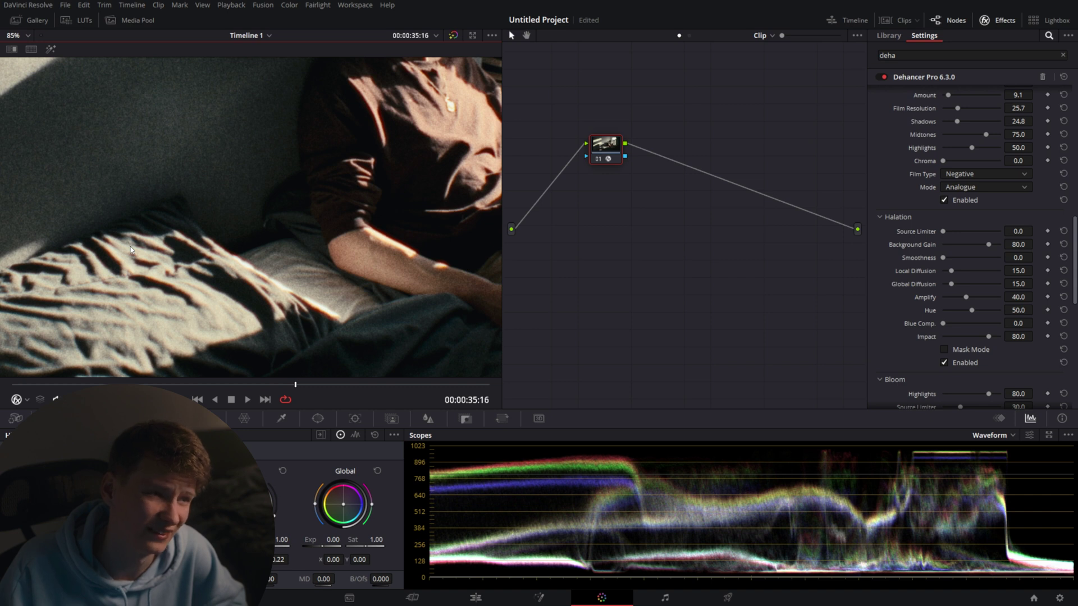
{"action": "left_click_drag", "start_coordinate": [260, 197], "coordinate": [186, 232]}
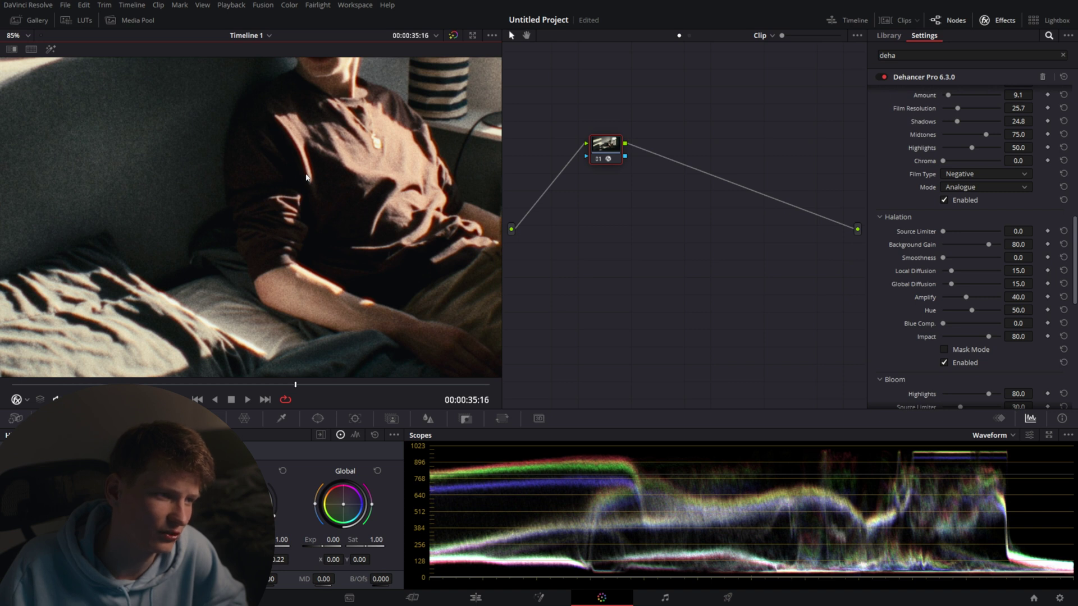
{"action": "left_click_drag", "start_coordinate": [307, 164], "coordinate": [287, 132]}
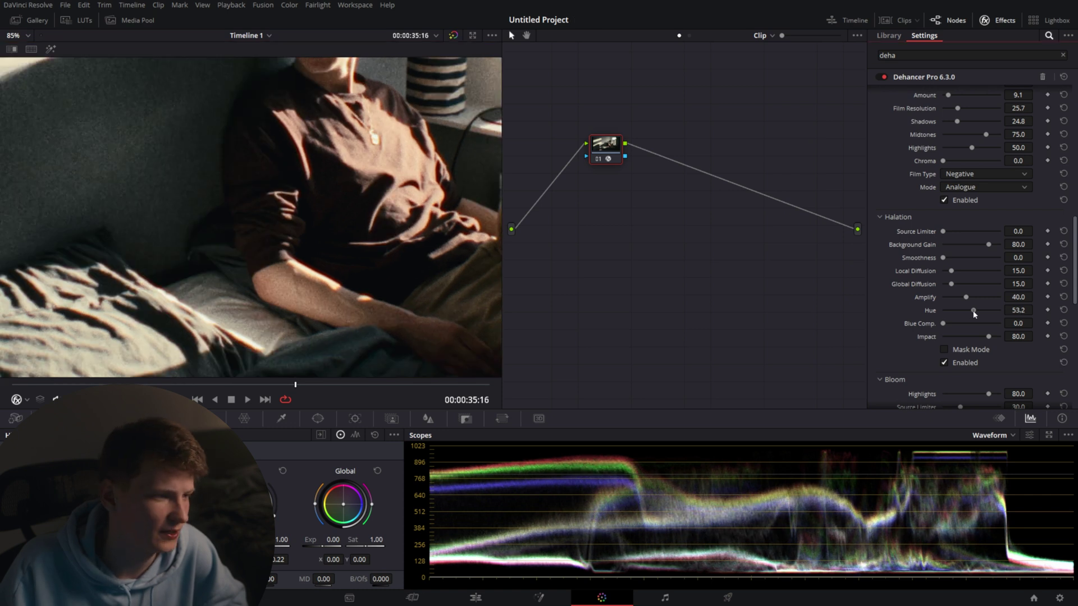
{"action": "left_click_drag", "start_coordinate": [972, 310], "coordinate": [990, 311]}
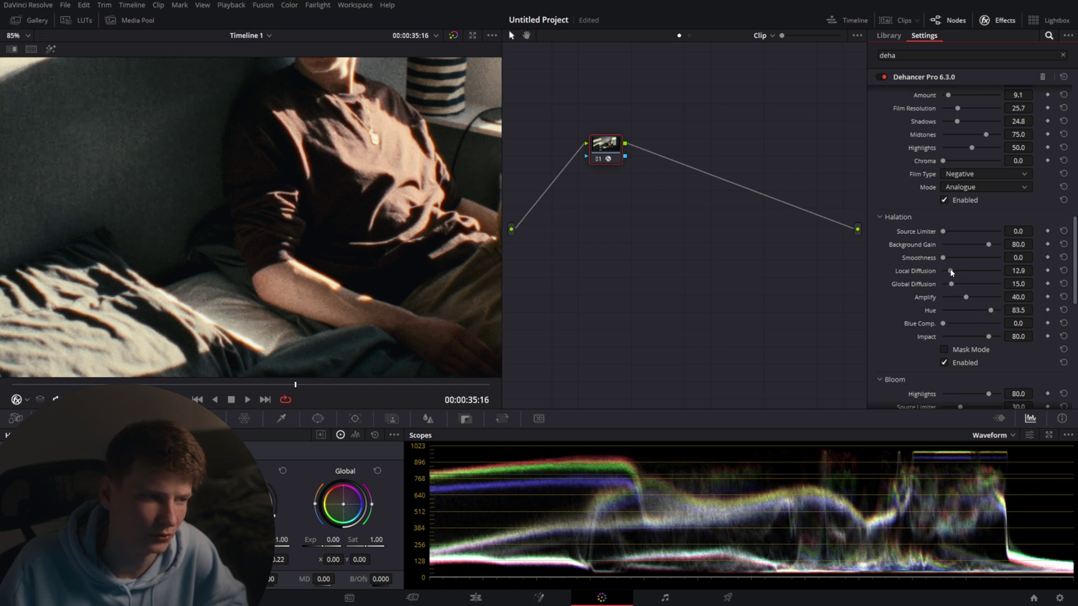
- Lower halation Local Diffusion to 11.0 and Impact to 51.4
{"action": "left_click_drag", "start_coordinate": [951, 272], "coordinate": [962, 284]}
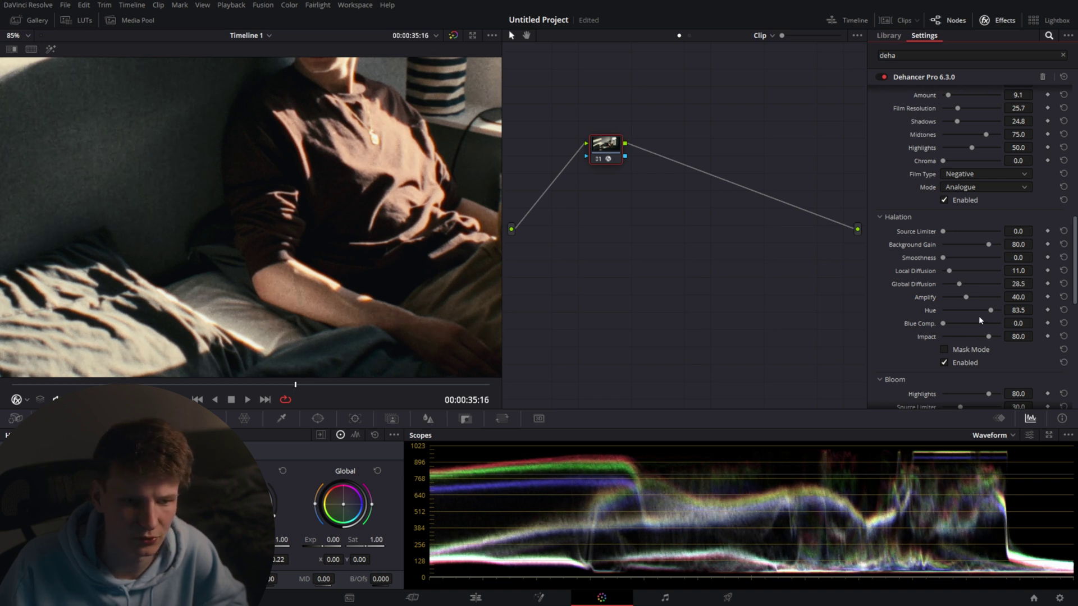
{"action": "left_click_drag", "start_coordinate": [985, 336], "coordinate": [971, 336]}
{"action": "scroll", "coordinate": [258, 221], "scroll_direction": "down", "scroll_amount": 5}
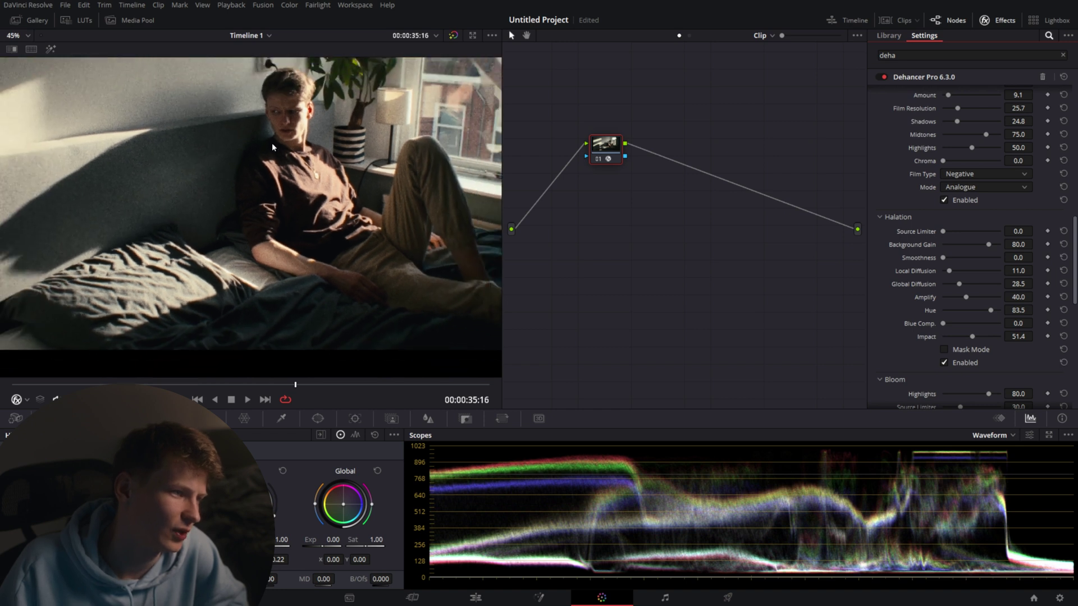
{"action": "scroll", "coordinate": [335, 191], "scroll_direction": "down", "scroll_amount": 4}
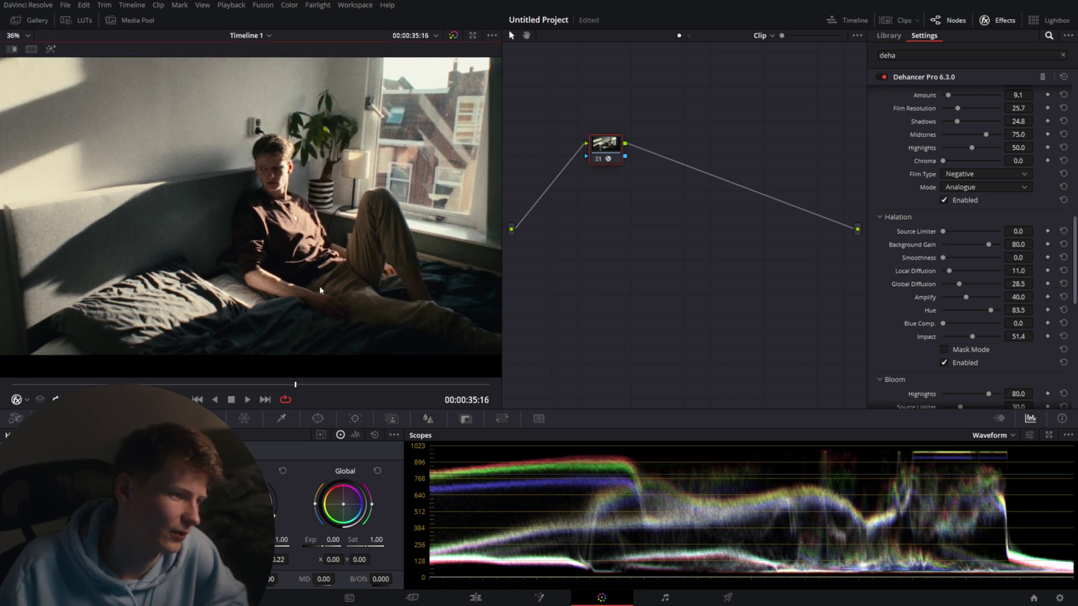
{"action": "scroll", "coordinate": [314, 239], "scroll_direction": "down", "scroll_amount": 1}
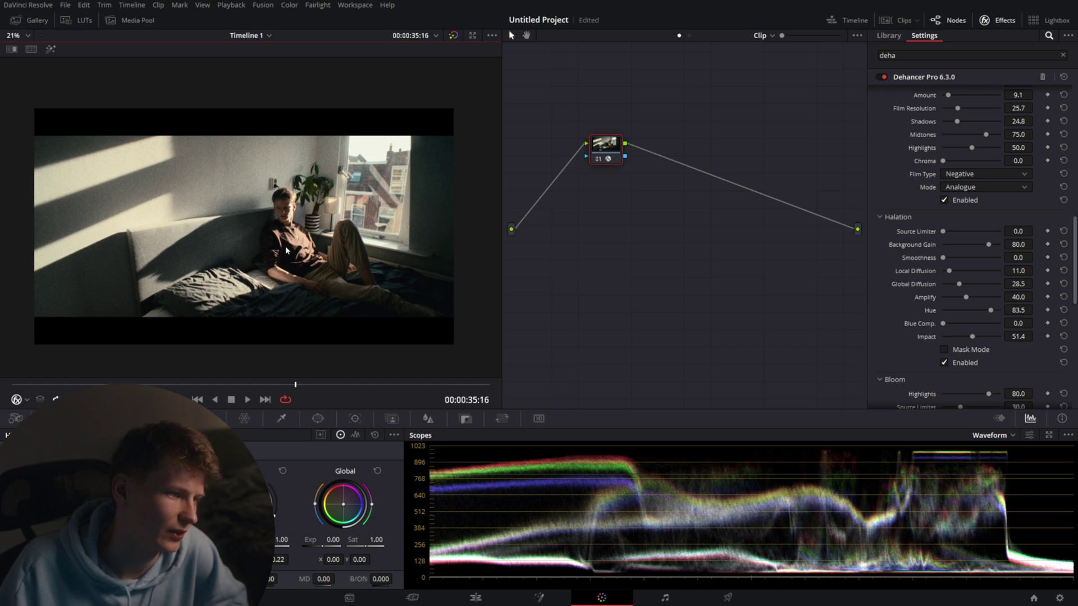
{"action": "left_click_drag", "start_coordinate": [285, 245], "coordinate": [295, 252]}
{"action": "scroll", "coordinate": [295, 252], "scroll_direction": "up", "scroll_amount": 1}
{"action": "scroll", "coordinate": [891, 324], "scroll_direction": "down", "scroll_amount": 5}
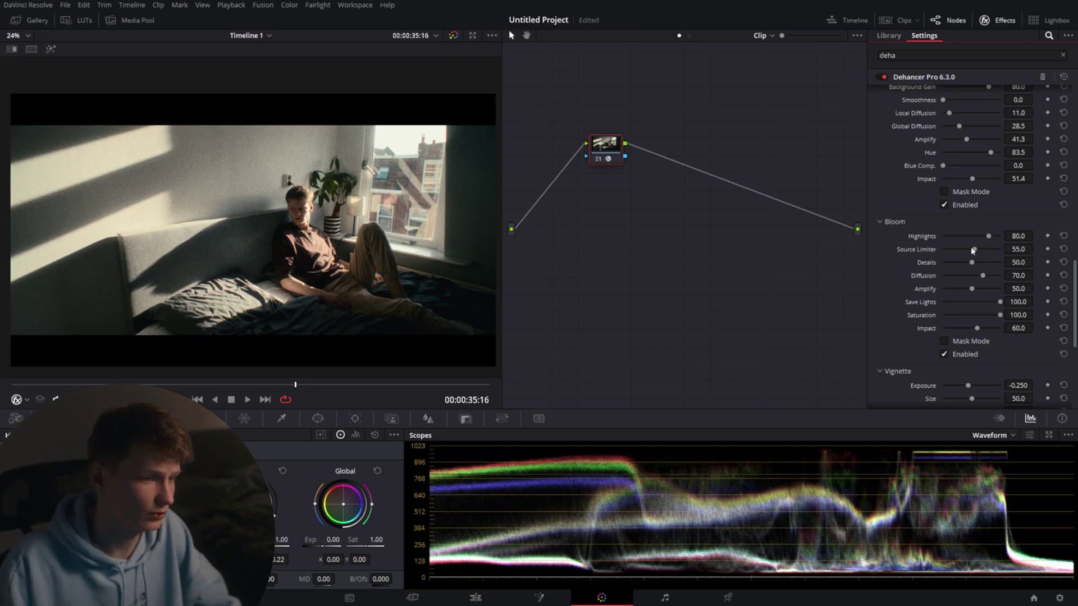
- Raise bloom Source Limiter to 79.8 and lower Impact to 38.5, comparing bloom off and on
{"action": "key", "text": "shift+d"}
{"action": "scroll", "coordinate": [359, 201], "scroll_direction": "up", "scroll_amount": 1}
{"action": "scroll", "coordinate": [359, 201], "scroll_direction": "up", "scroll_amount": 8}
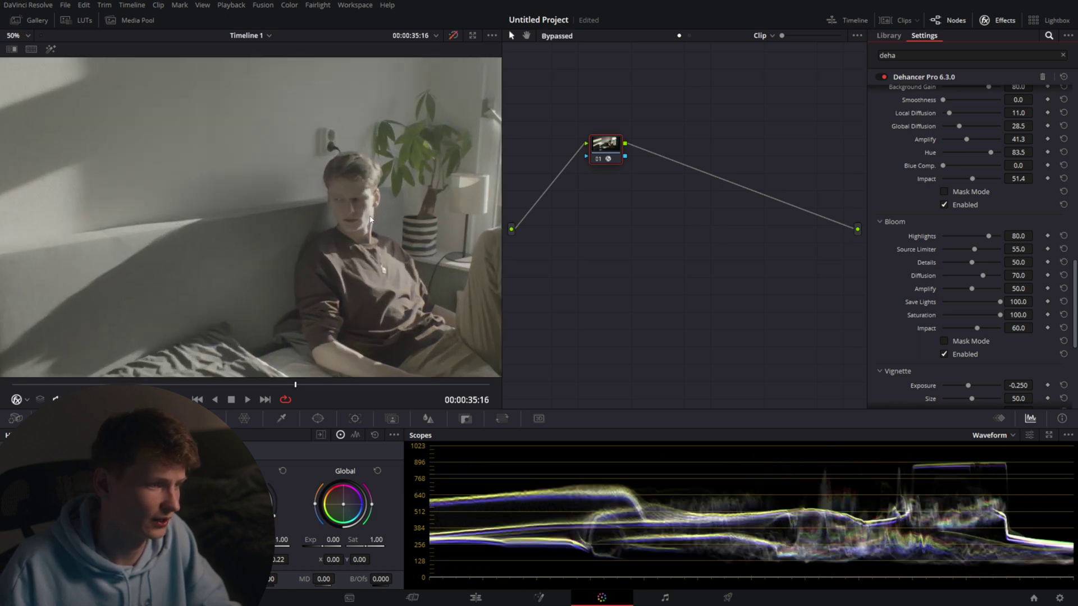
{"action": "scroll", "coordinate": [255, 237], "scroll_direction": "up", "scroll_amount": 2}
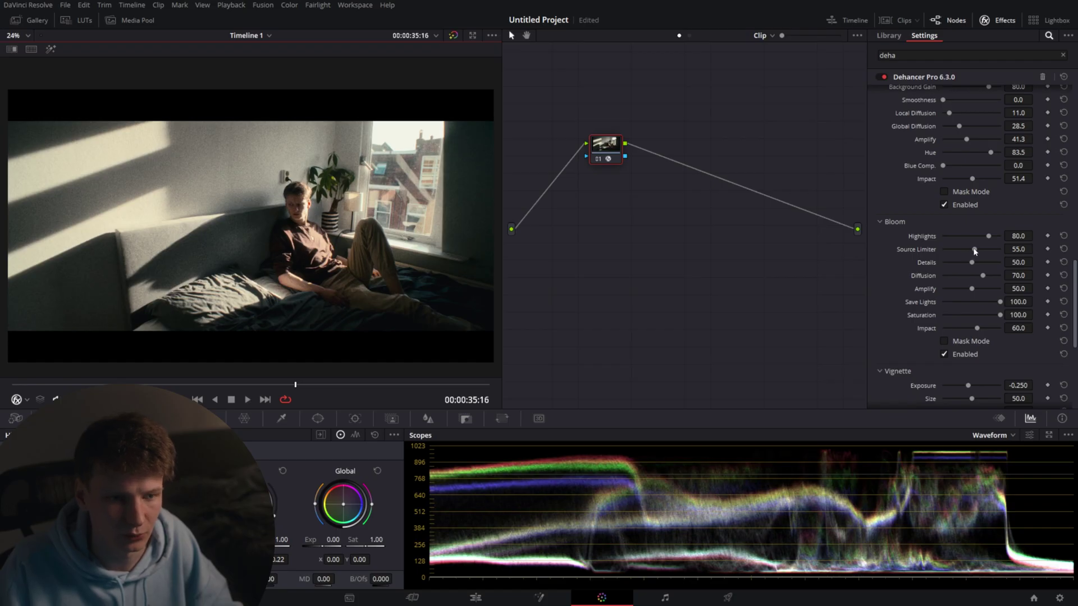
{"action": "left_click_drag", "start_coordinate": [974, 251], "coordinate": [989, 254]}
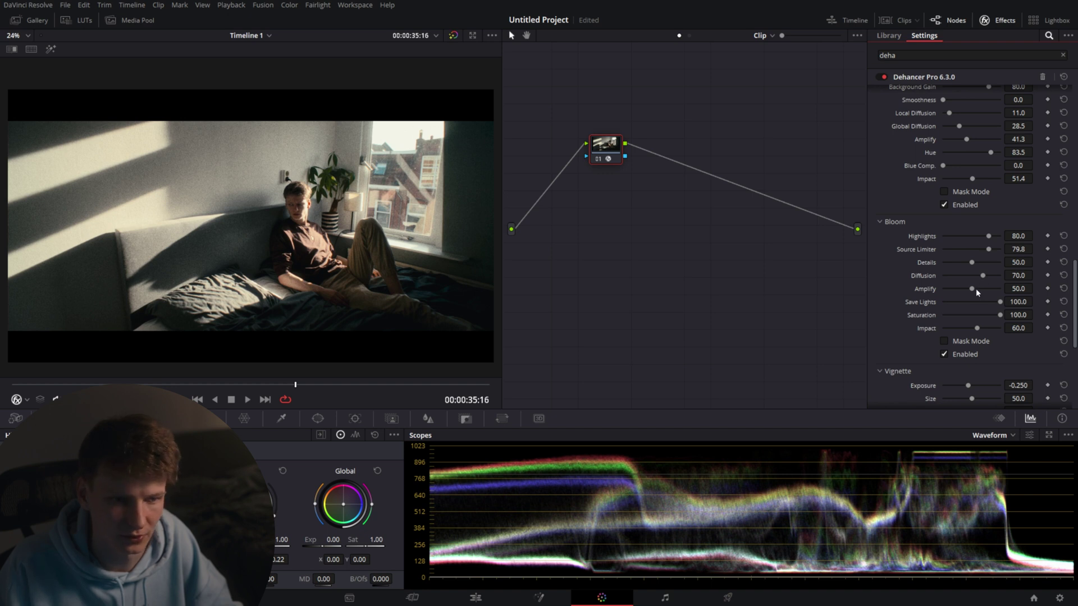
{"action": "left_click_drag", "start_coordinate": [976, 329], "coordinate": [965, 330]}
{"action": "left_click", "coordinate": [944, 355]}
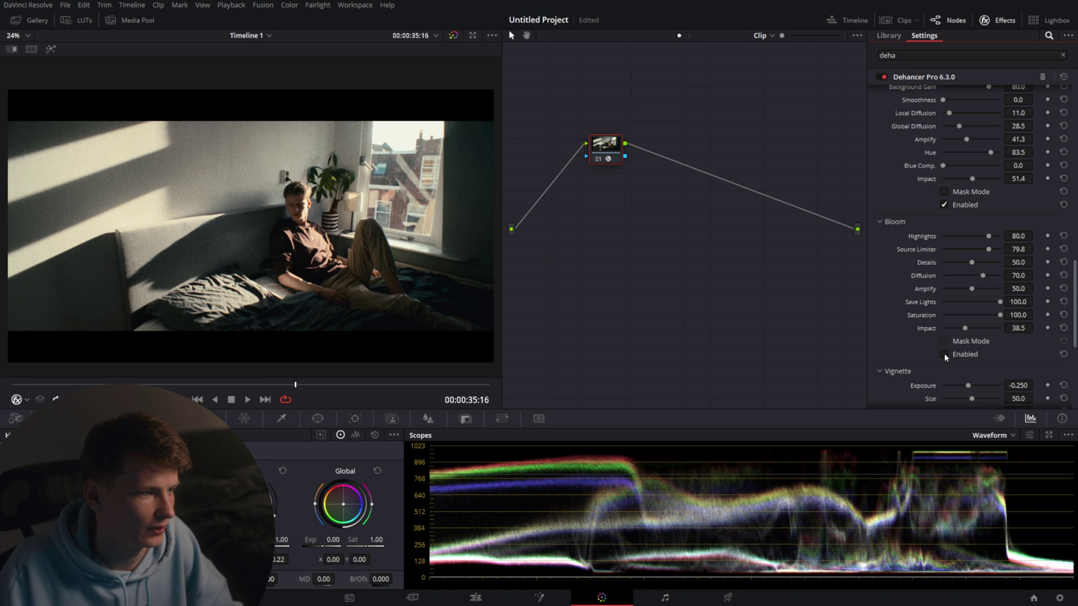
{"action": "left_click", "coordinate": [944, 355]}
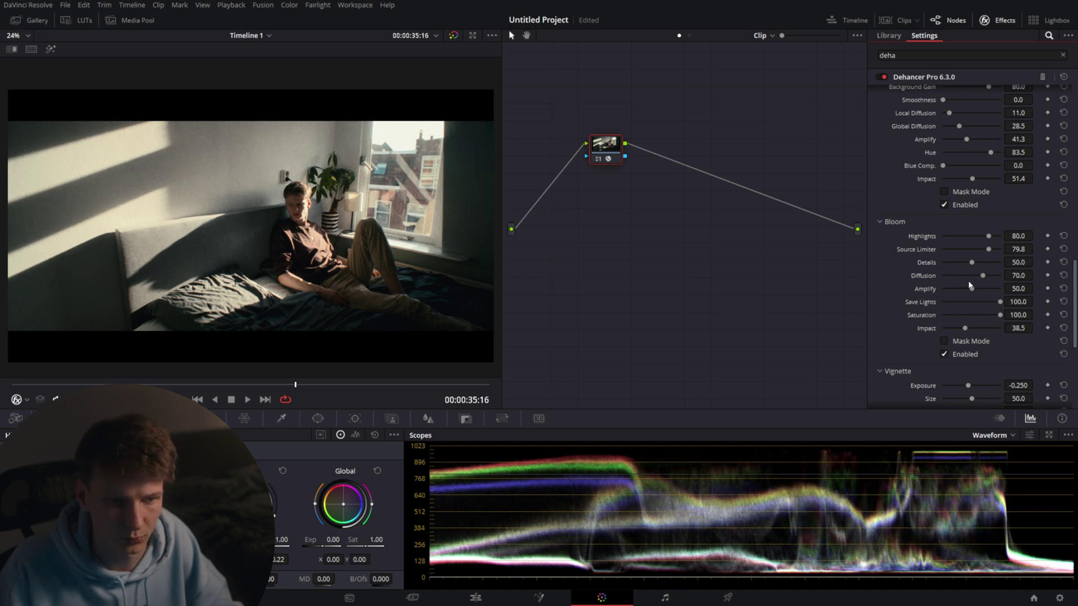
- Reduce bloom Diffusion to 34.8, checking it again with bloom toggled off and on
{"action": "left_click_drag", "start_coordinate": [982, 275], "coordinate": [961, 277]}
{"action": "left_click", "coordinate": [943, 354]}
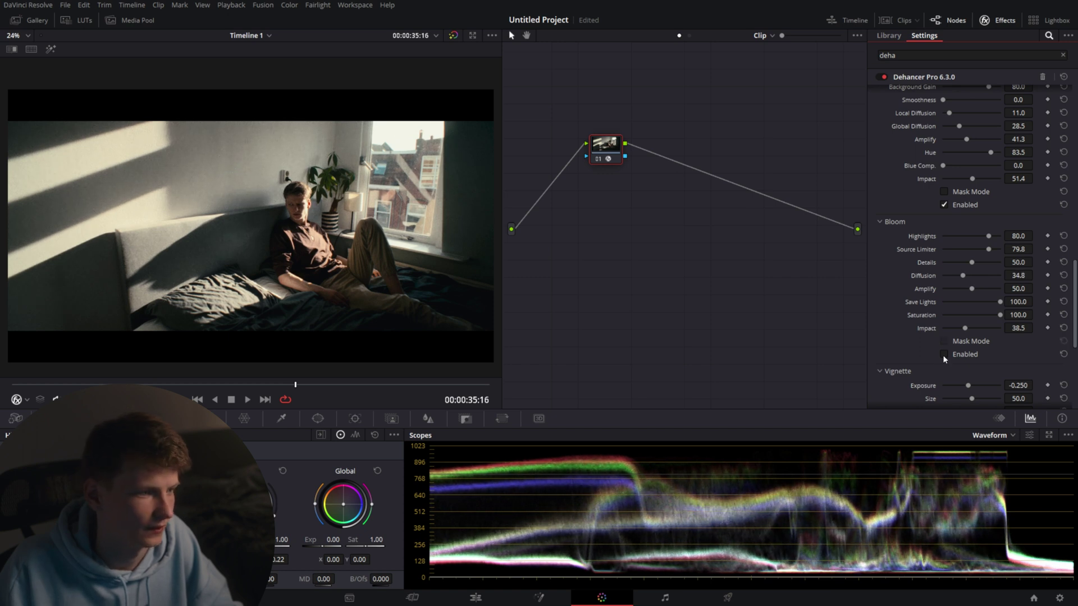
{"action": "left_click", "coordinate": [943, 354]}
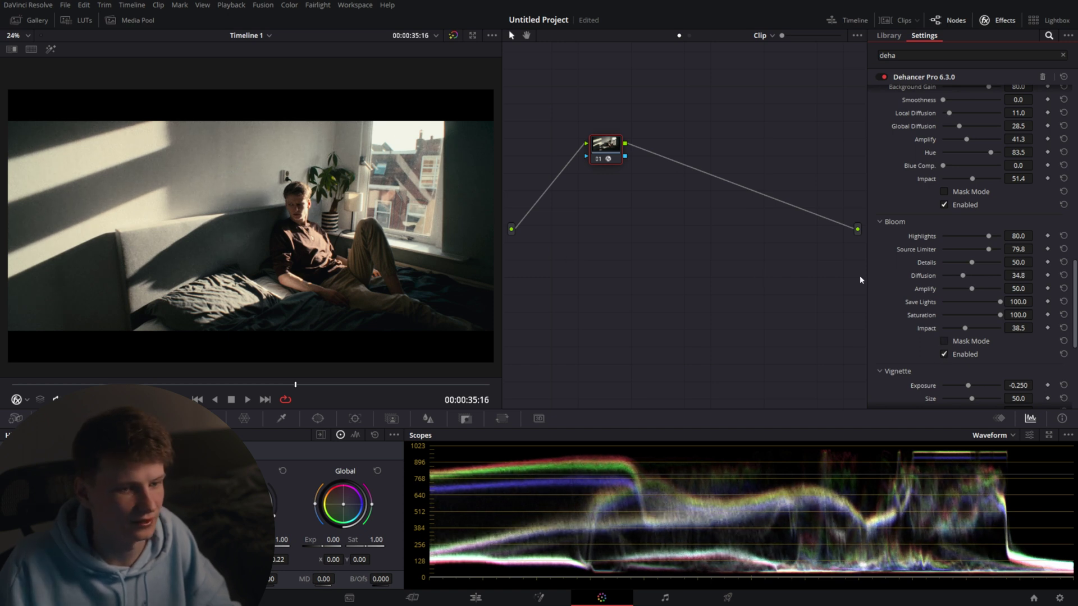
{"action": "scroll", "coordinate": [898, 223], "scroll_direction": "down", "scroll_amount": 5}
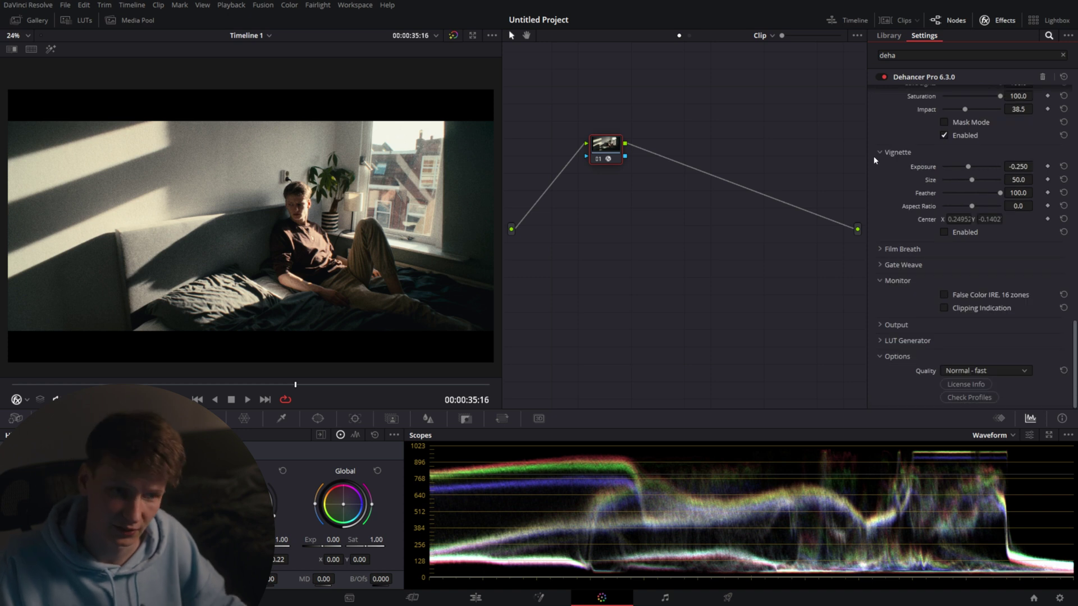
{"action": "left_click", "coordinate": [880, 249]}
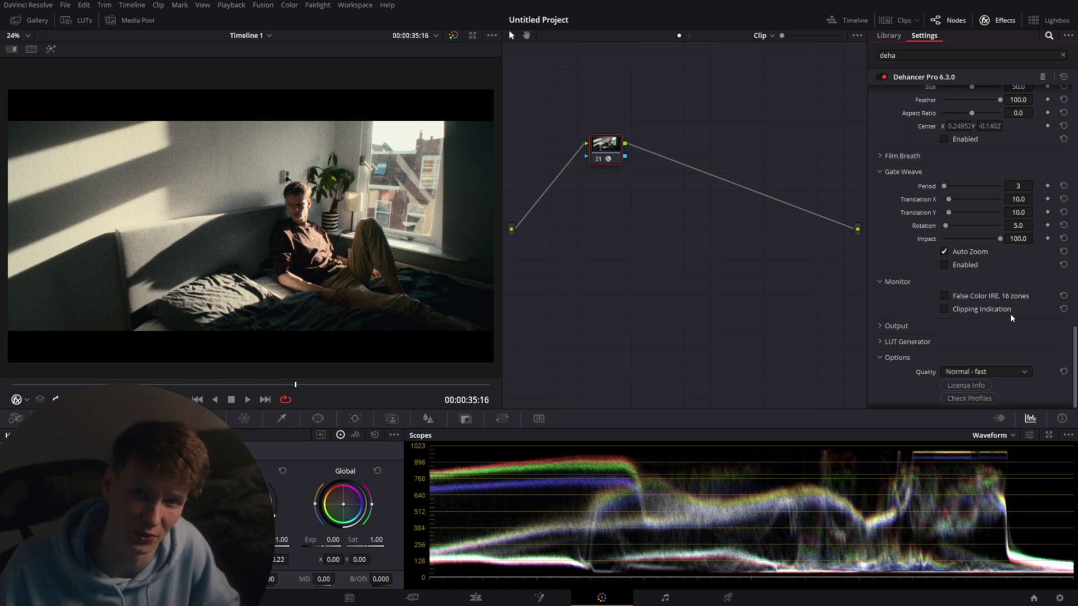
{"action": "left_click", "coordinate": [486, 602]}
{"action": "left_click", "coordinate": [871, 209]}
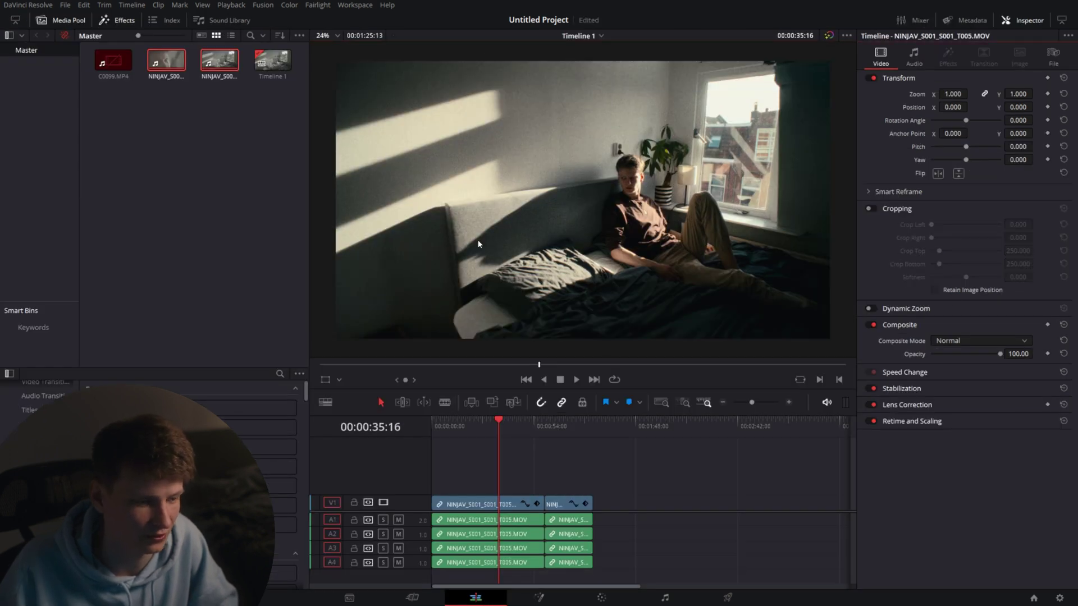
{"action": "left_click", "coordinate": [601, 598]}
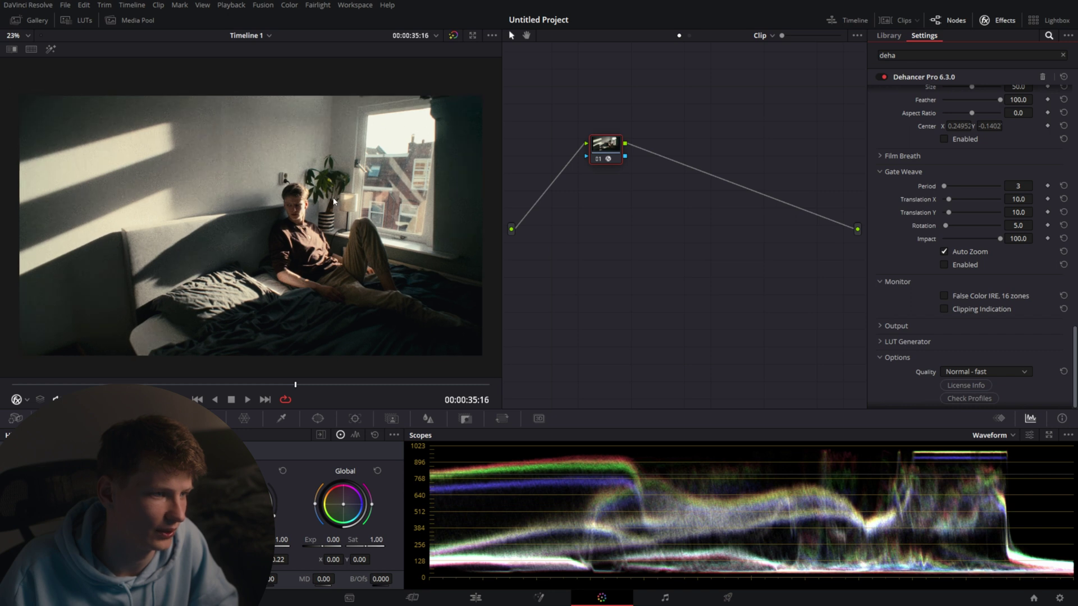
{"action": "left_click", "coordinate": [944, 296]}
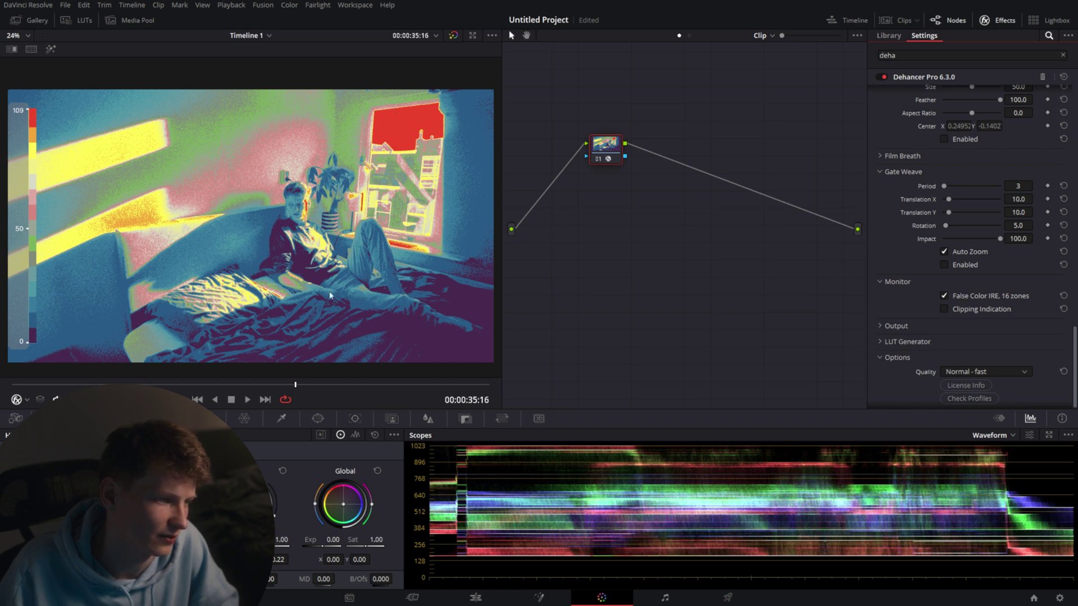
{"action": "scroll", "coordinate": [434, 301], "scroll_direction": "up", "scroll_amount": 1}
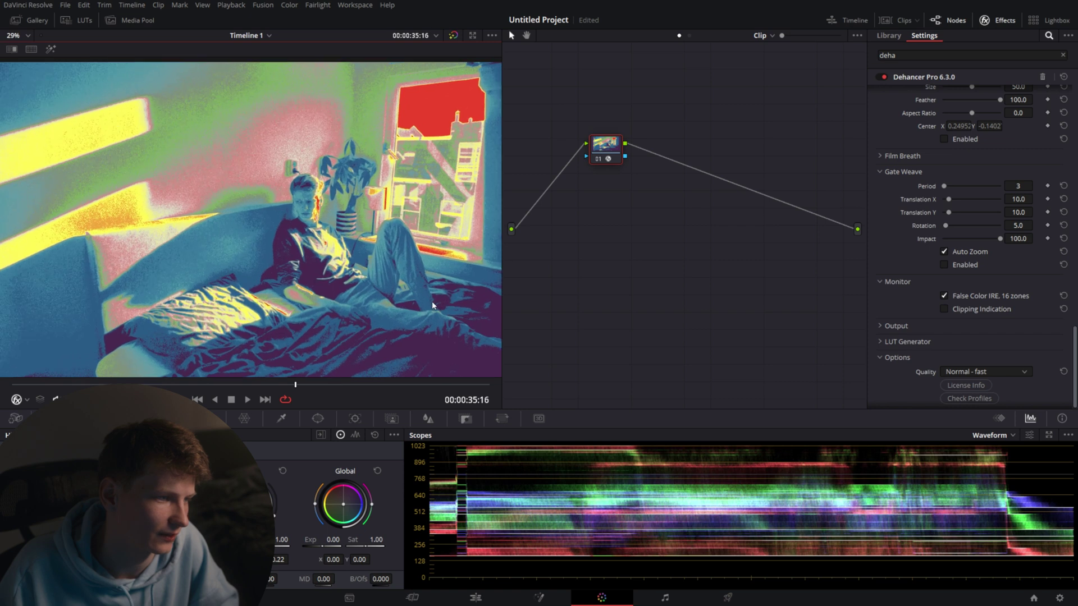
{"action": "scroll", "coordinate": [432, 300], "scroll_direction": "down", "scroll_amount": 1}
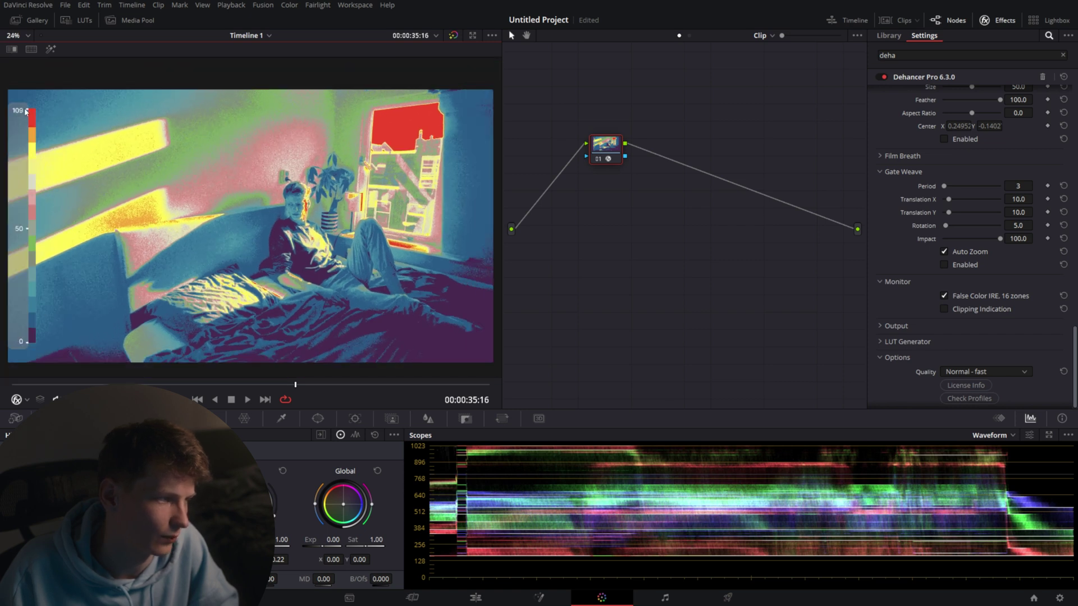
{"action": "scroll", "coordinate": [322, 218], "scroll_direction": "down", "scroll_amount": 1}
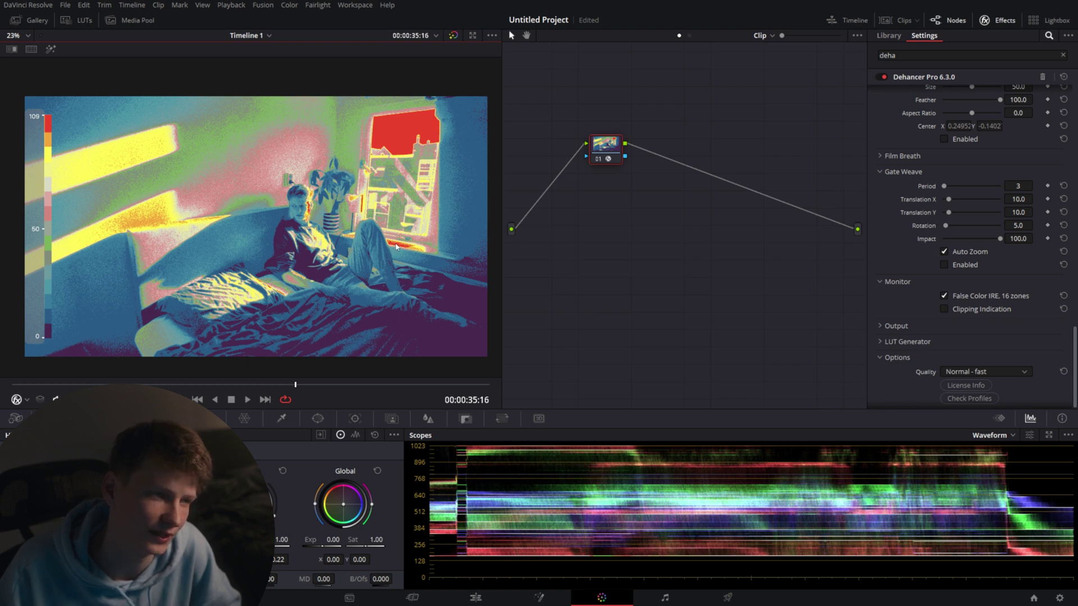
- Raise the Dehancer Expand White Point to 105.7
{"action": "scroll", "coordinate": [903, 288], "scroll_direction": "up", "scroll_amount": 10}
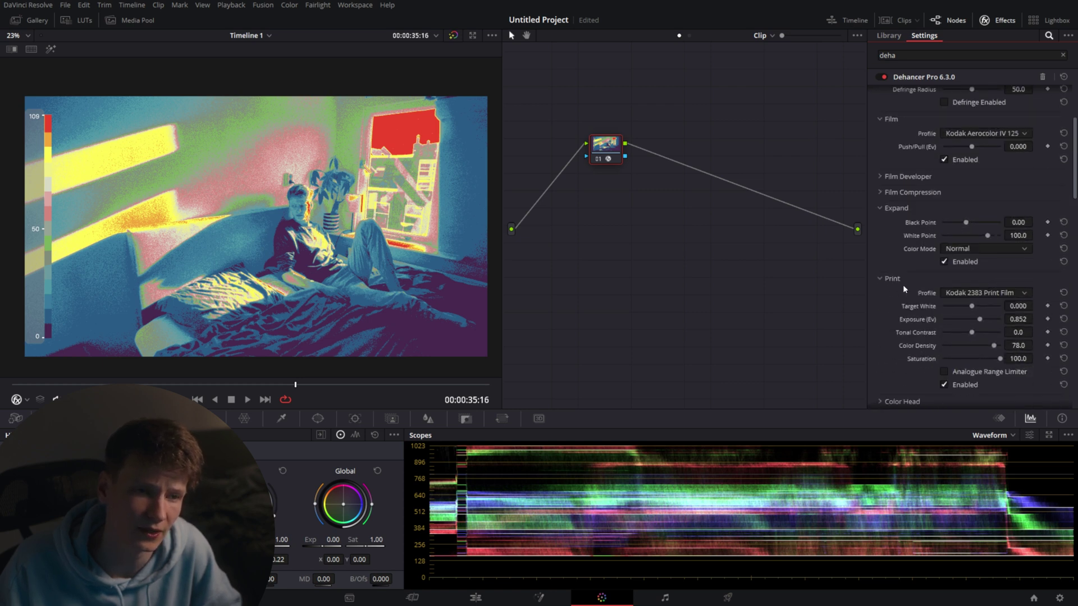
{"action": "scroll", "coordinate": [903, 284], "scroll_direction": "up", "scroll_amount": 3}
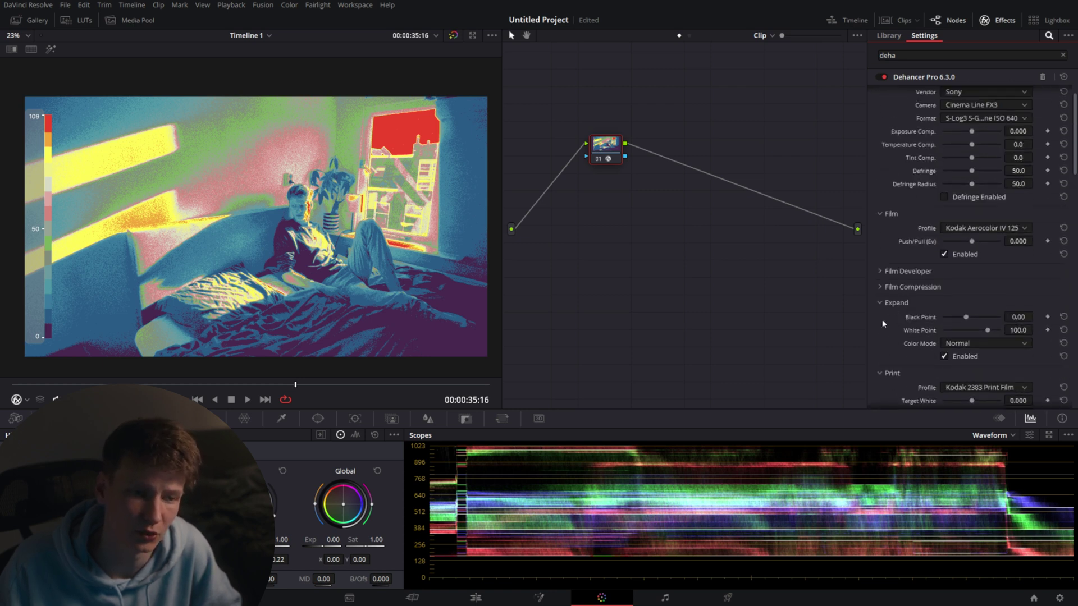
{"action": "scroll", "coordinate": [884, 320], "scroll_direction": "down", "scroll_amount": 1}
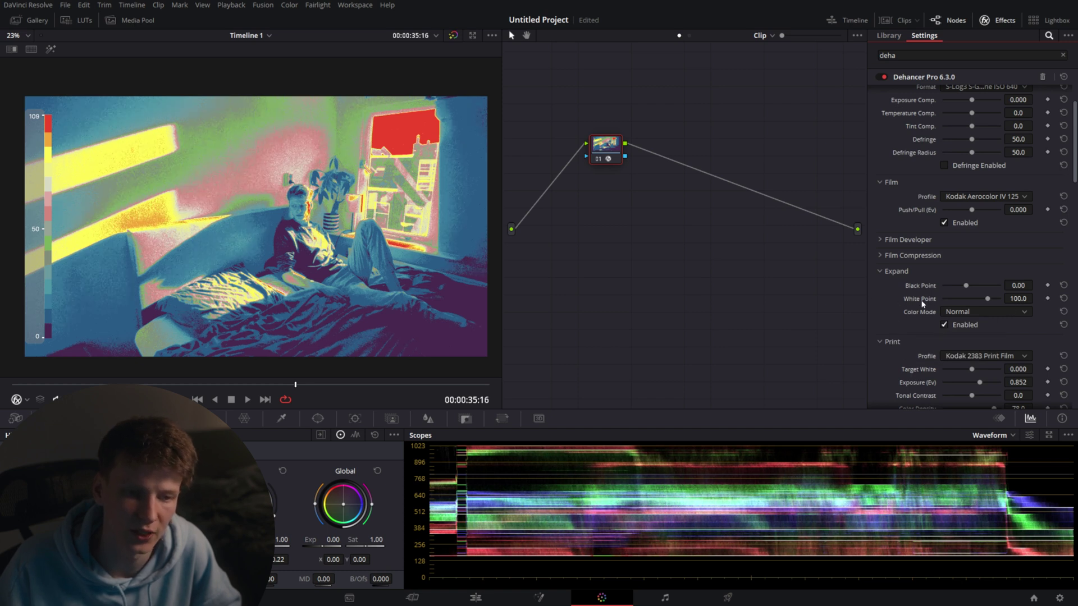
{"action": "left_click_drag", "start_coordinate": [1016, 293], "coordinate": [1023, 294]}
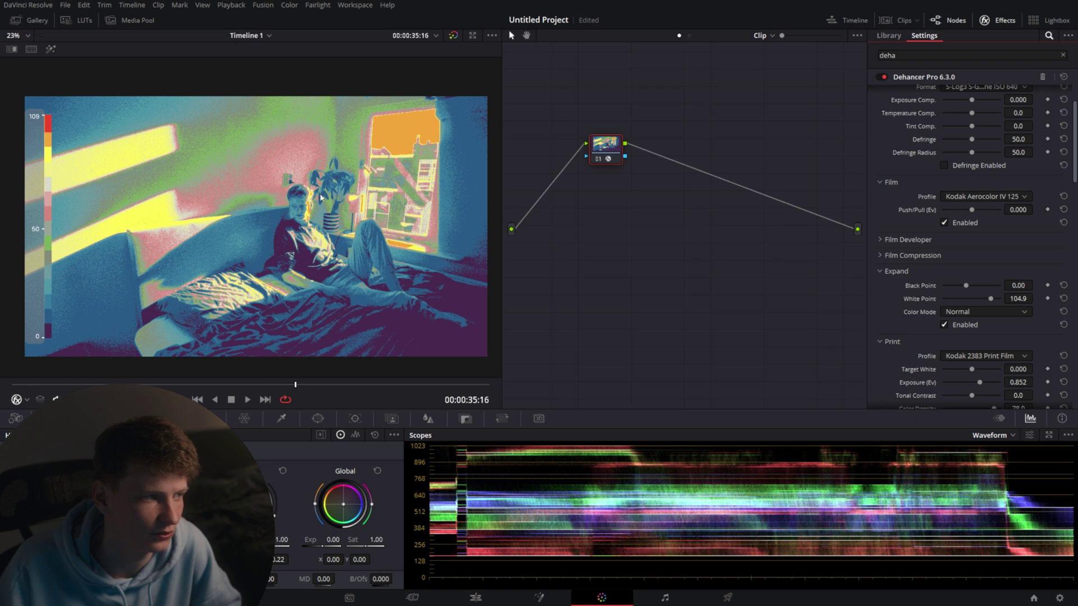
{"action": "left_click_drag", "start_coordinate": [72, 152], "coordinate": [373, 167]}
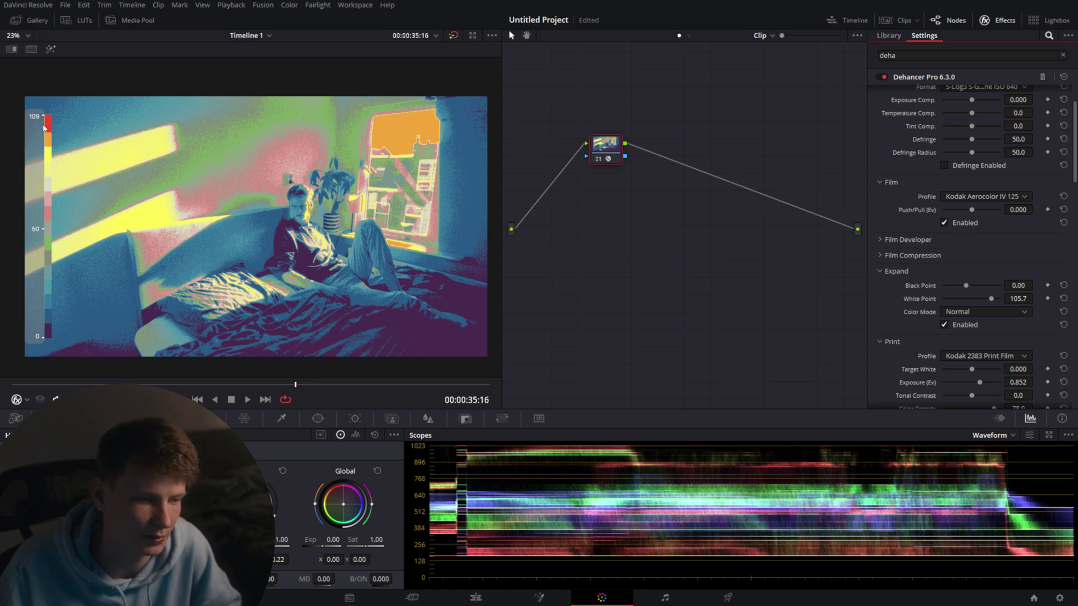
- Turn off the False Color IRE overlay and compare the grade against the original
{"action": "scroll", "coordinate": [927, 247], "scroll_direction": "down", "scroll_amount": 15}
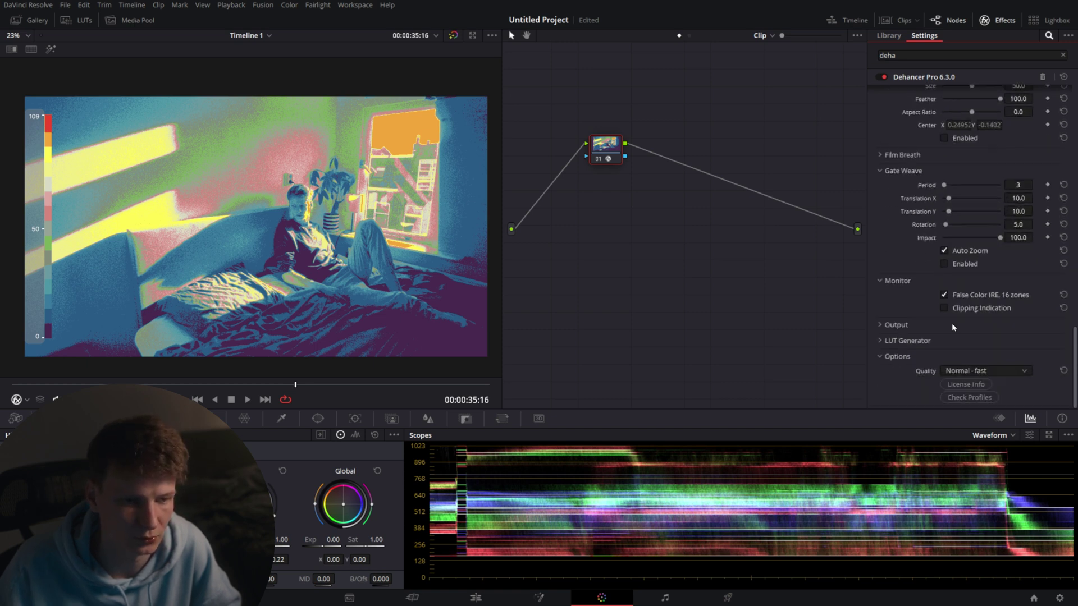
{"action": "left_click", "coordinate": [945, 296]}
{"action": "scroll", "coordinate": [913, 277], "scroll_direction": "up", "scroll_amount": 12}
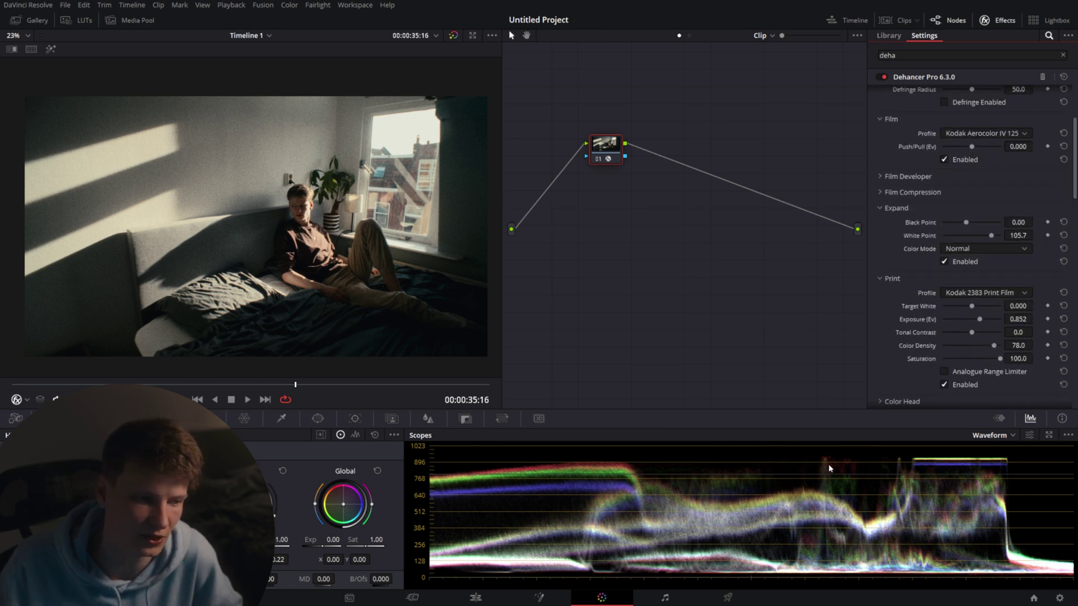
{"action": "scroll", "coordinate": [954, 253], "scroll_direction": "down", "scroll_amount": 3}
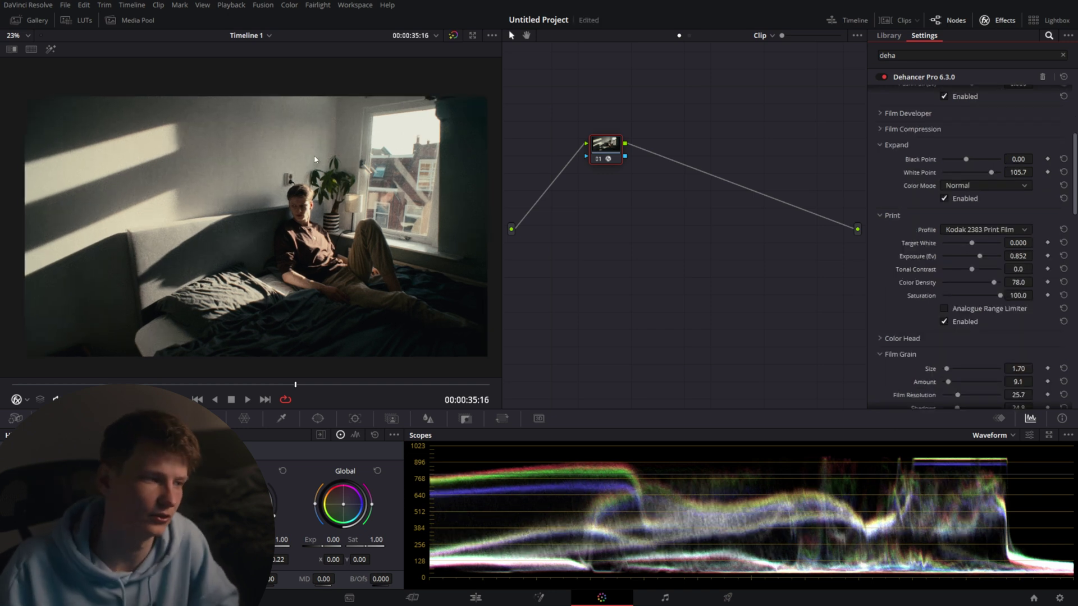
{"action": "key", "text": "shift+d"}
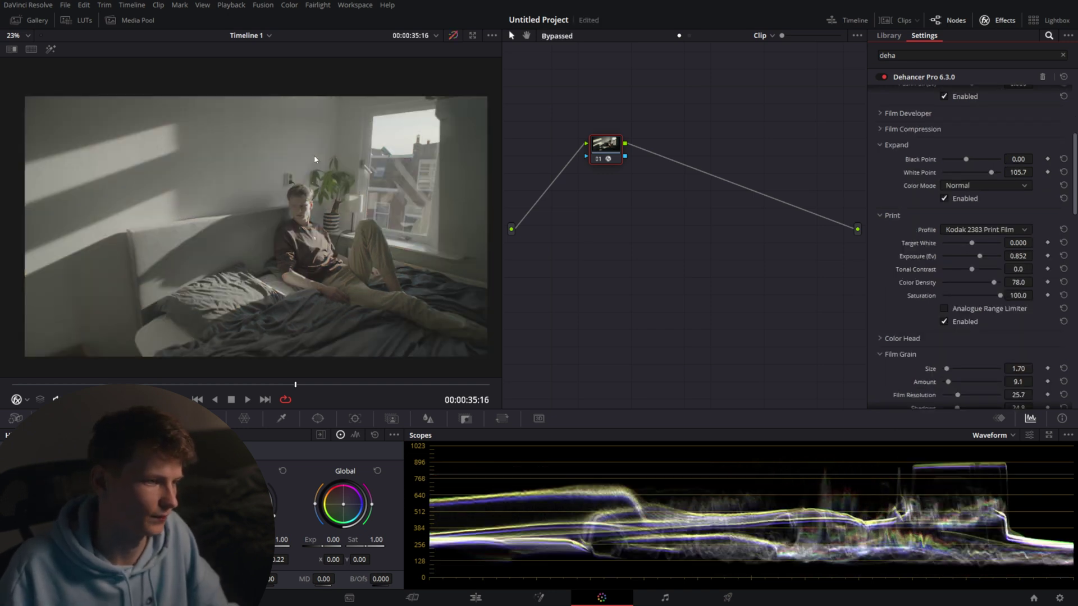
{"action": "key", "text": "shift+d"}
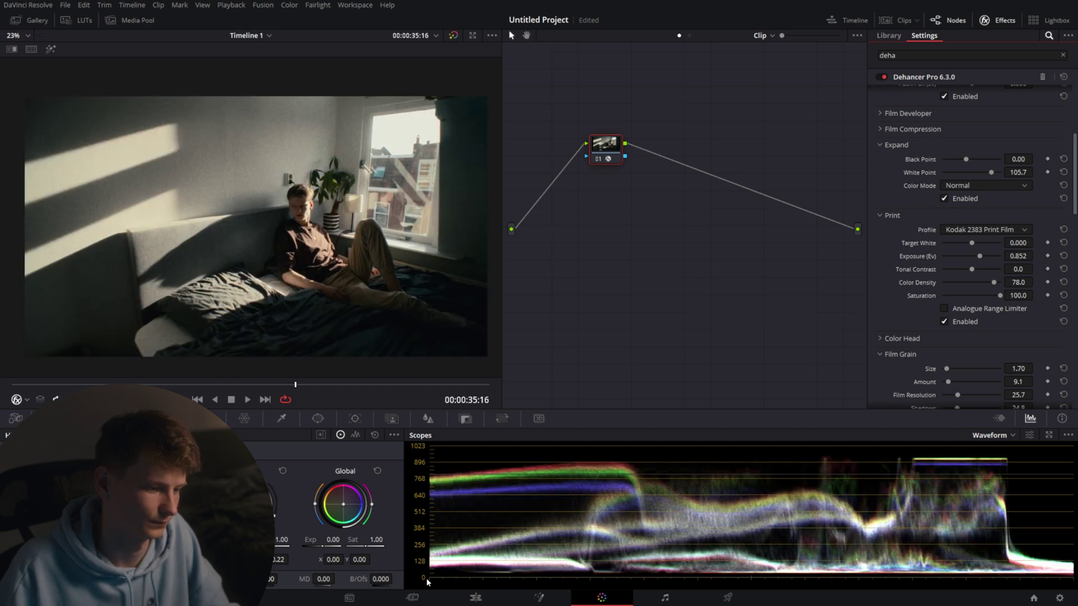
- On close-up clip 02, set print Exposure to 0.431 and Black Point to 1.11
{"action": "left_click", "coordinate": [899, 20]}
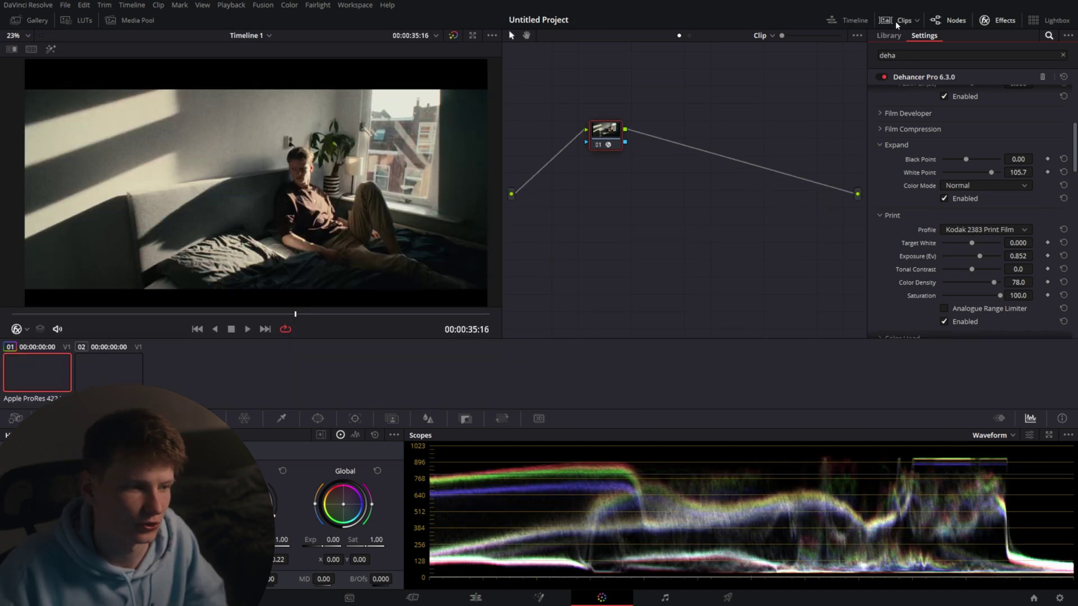
{"action": "left_click", "coordinate": [109, 370]}
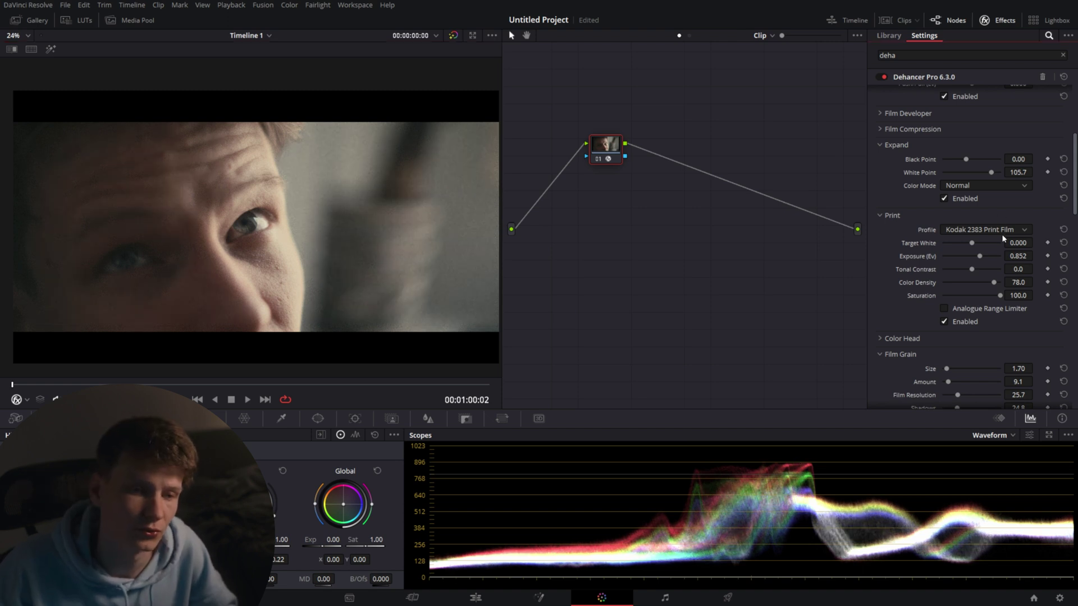
{"action": "left_click_drag", "start_coordinate": [1018, 256], "coordinate": [973, 256]}
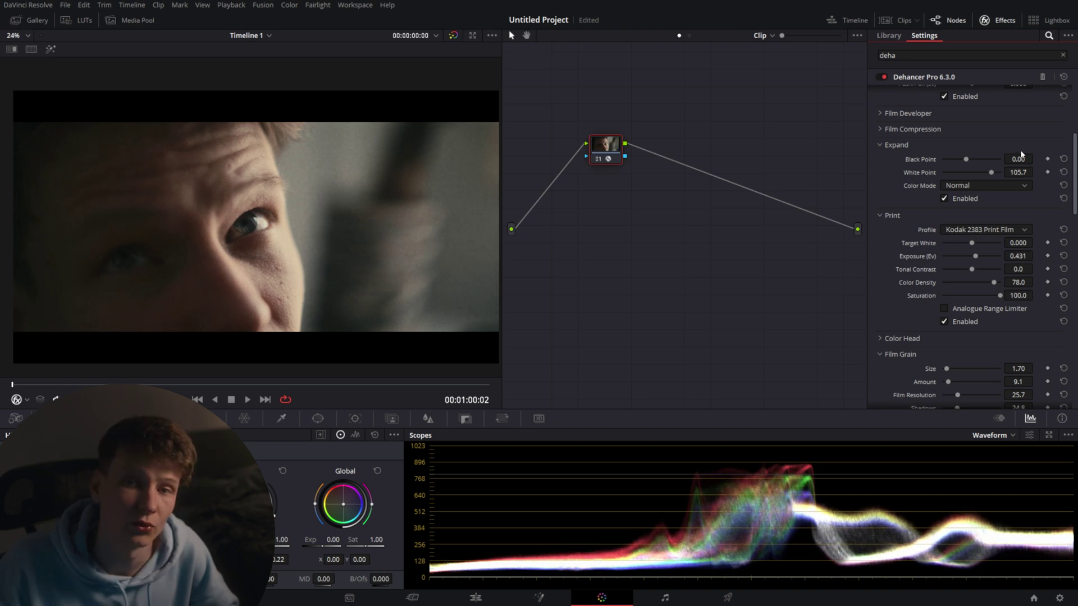
{"action": "left_click_drag", "start_coordinate": [1018, 159], "coordinate": [1038, 159]}
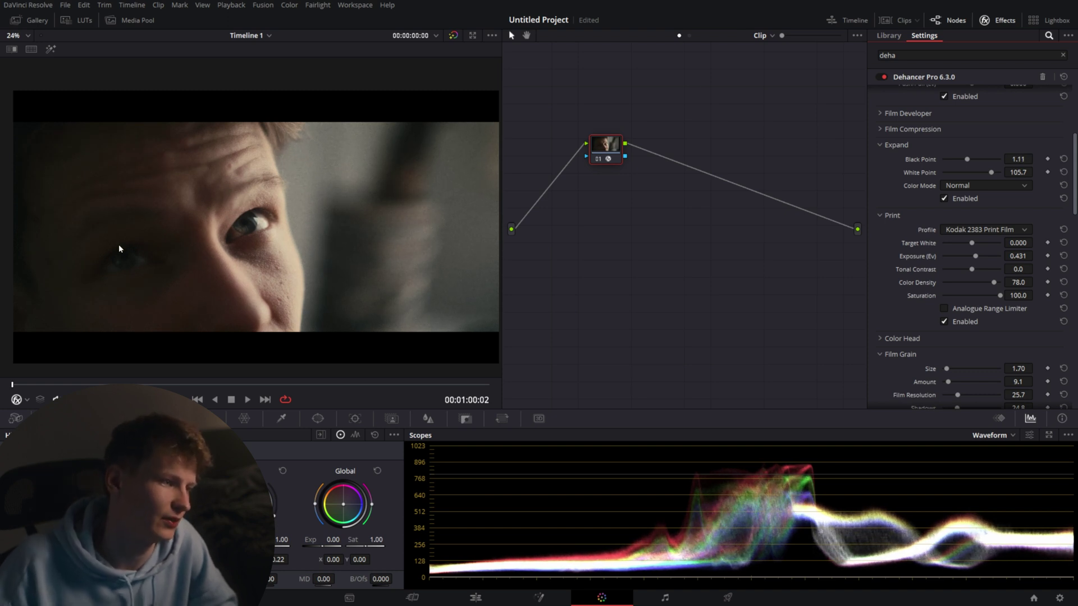
{"action": "left_click_drag", "start_coordinate": [43, 385], "coordinate": [65, 385]}
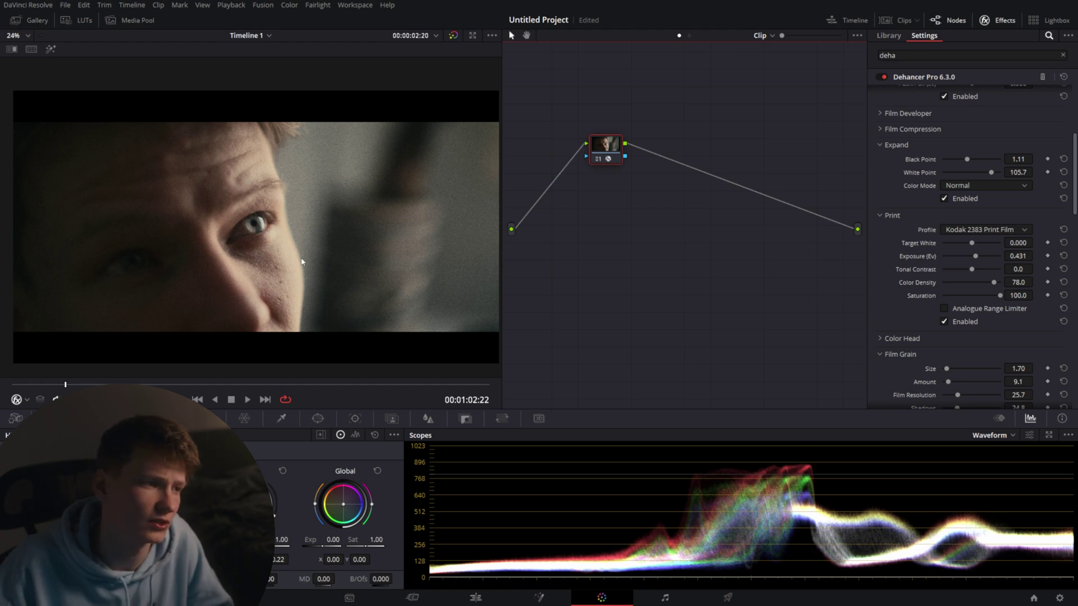
- Compare against the bedroom shot's grade, then return to the close-up face clip
{"action": "left_click", "coordinate": [901, 21]}
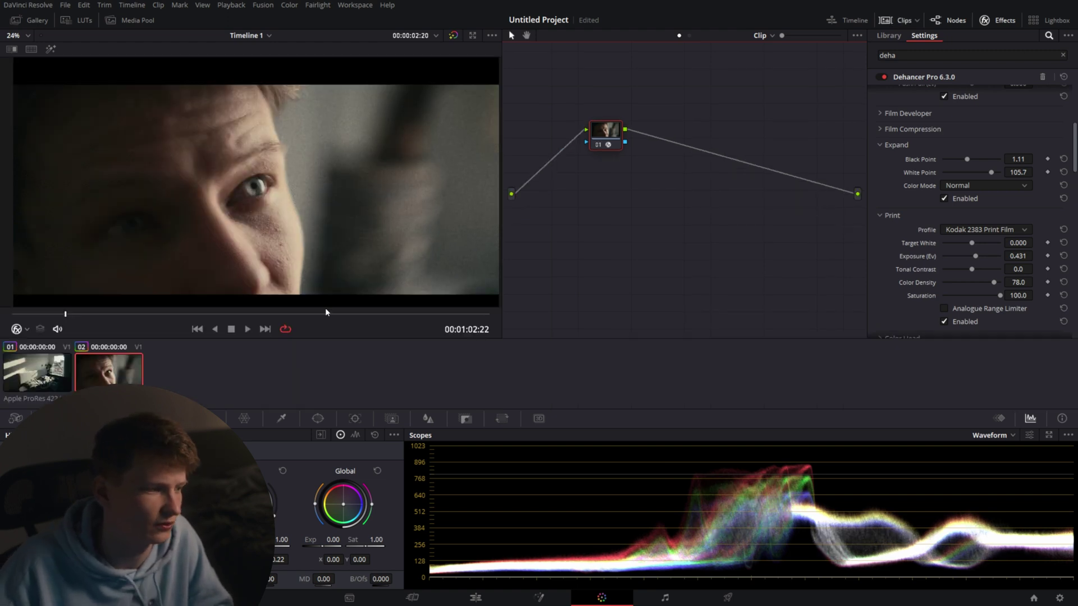
{"action": "left_click", "coordinate": [25, 386]}
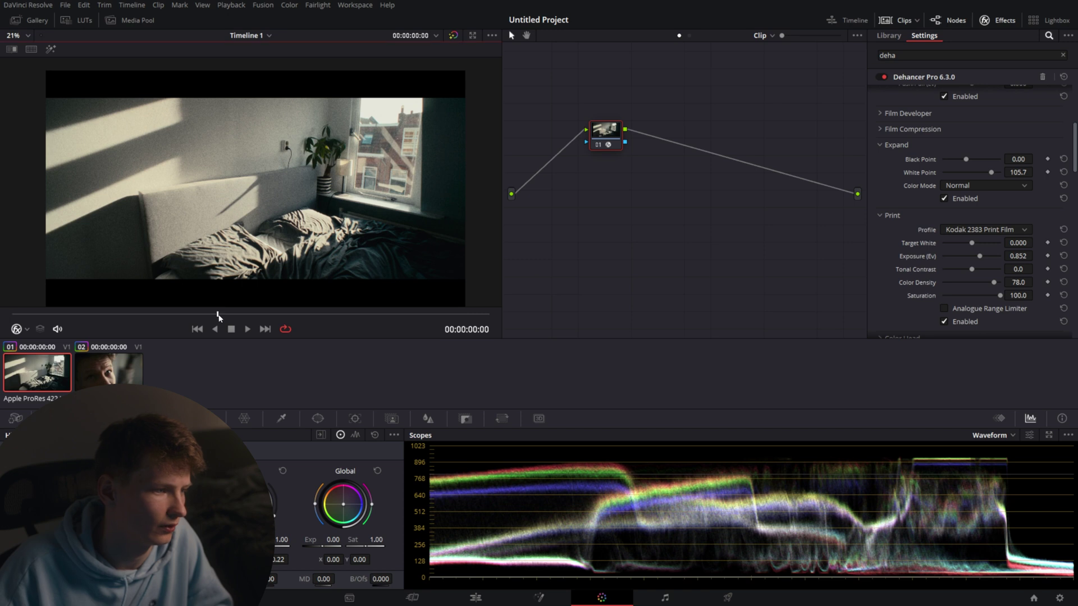
{"action": "left_click", "coordinate": [224, 315]}
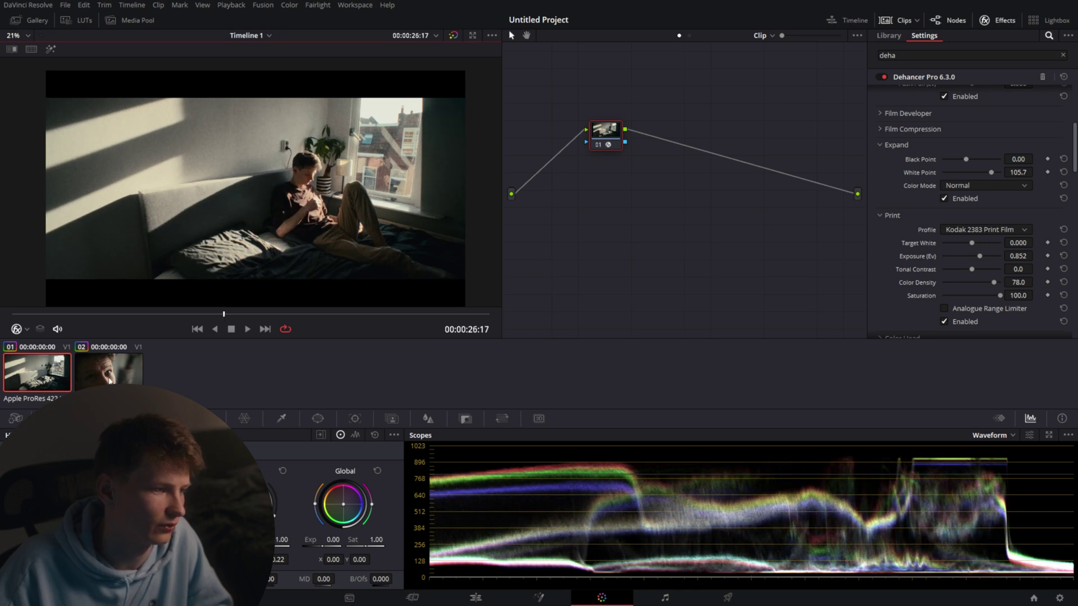
{"action": "left_click", "coordinate": [109, 381]}
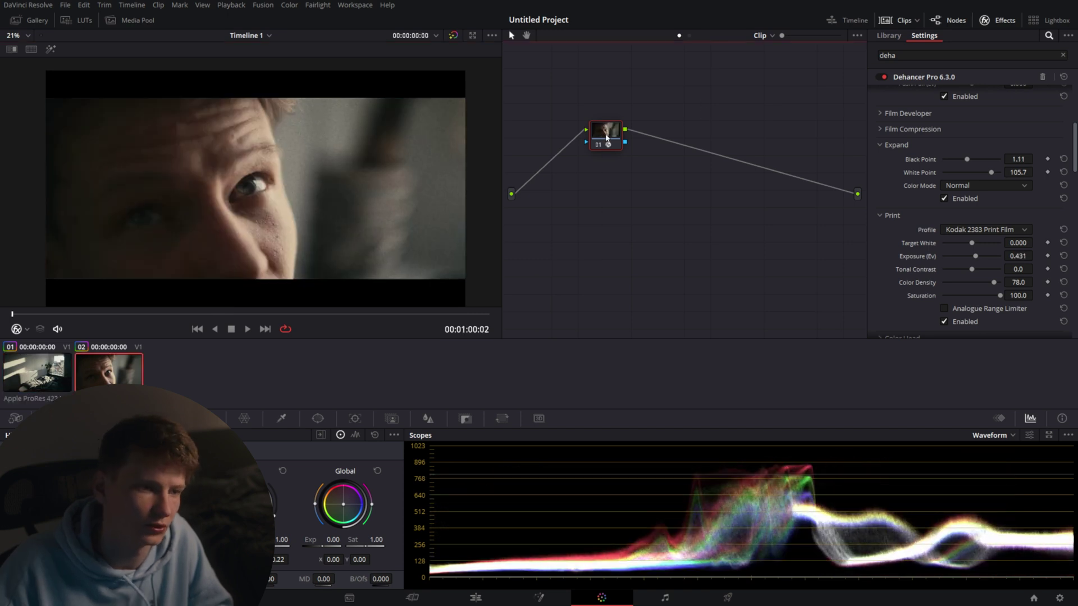
- Insert a serial node before the Dehancer node, set saturation to 1.14, and review a later frame
{"action": "right_click", "coordinate": [607, 138]}
{"action": "mouse_move", "coordinate": [662, 188]}
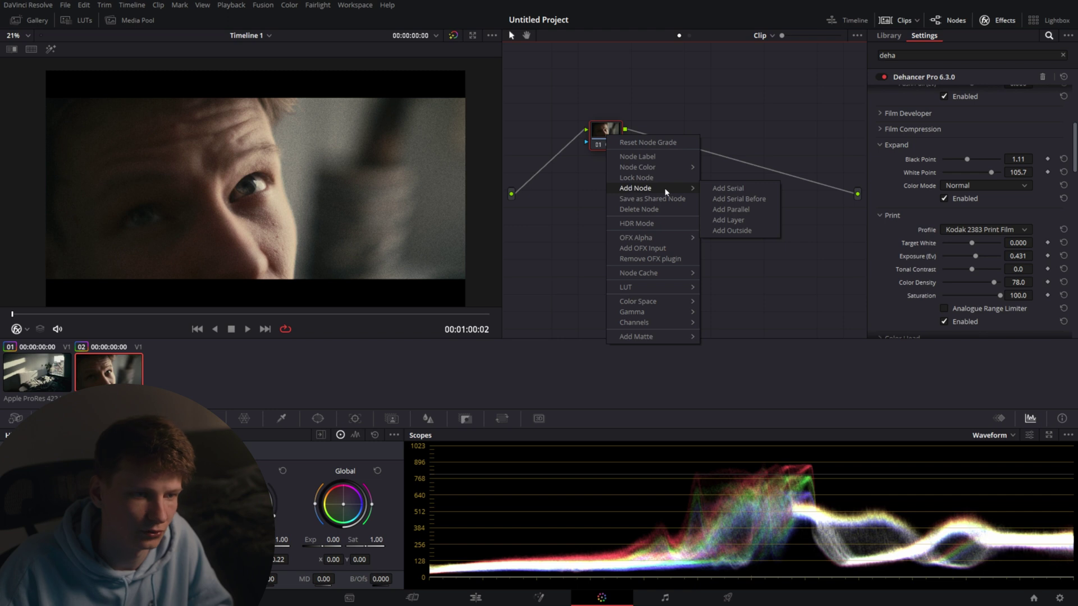
{"action": "left_click", "coordinate": [724, 201]}
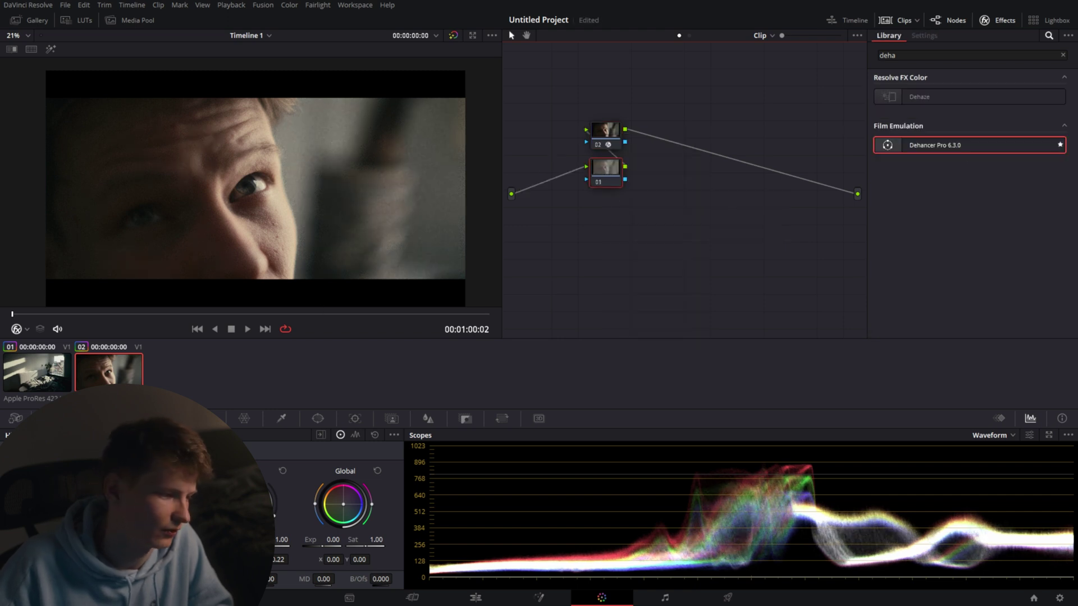
{"action": "left_click_drag", "start_coordinate": [376, 539], "coordinate": [374, 518]}
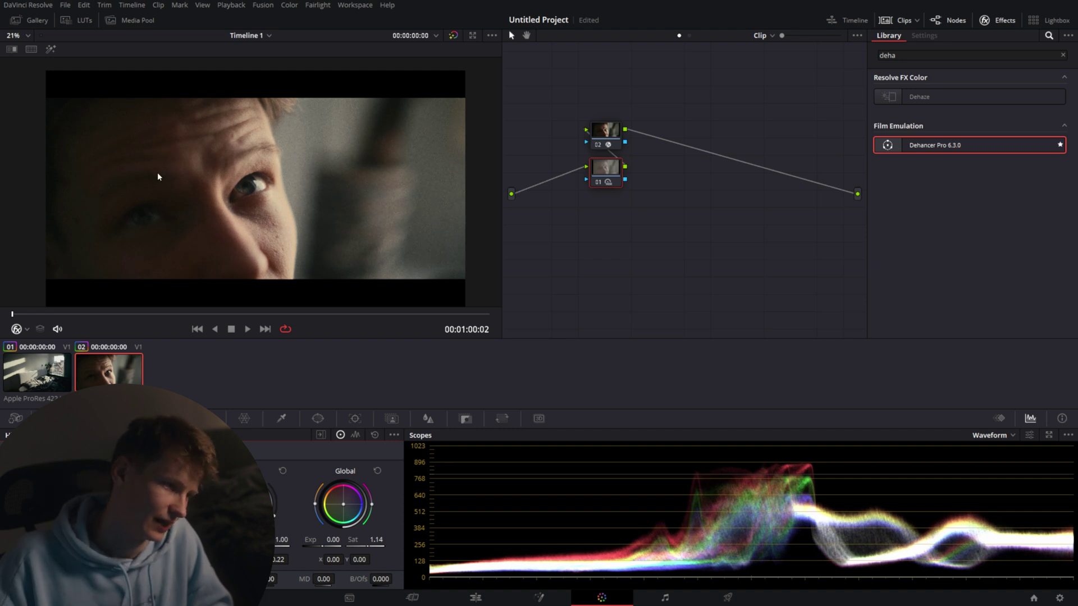
{"action": "left_click", "coordinate": [101, 315]}
{"action": "scroll", "coordinate": [189, 198], "scroll_direction": "up", "scroll_amount": 6}
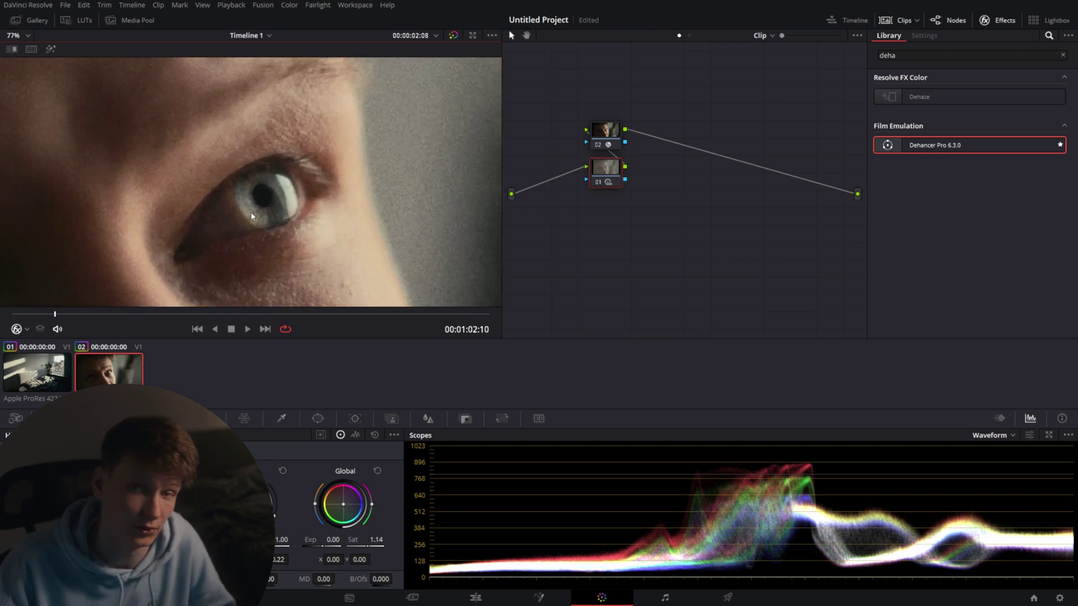
{"action": "scroll", "coordinate": [252, 216], "scroll_direction": "down", "scroll_amount": 6}
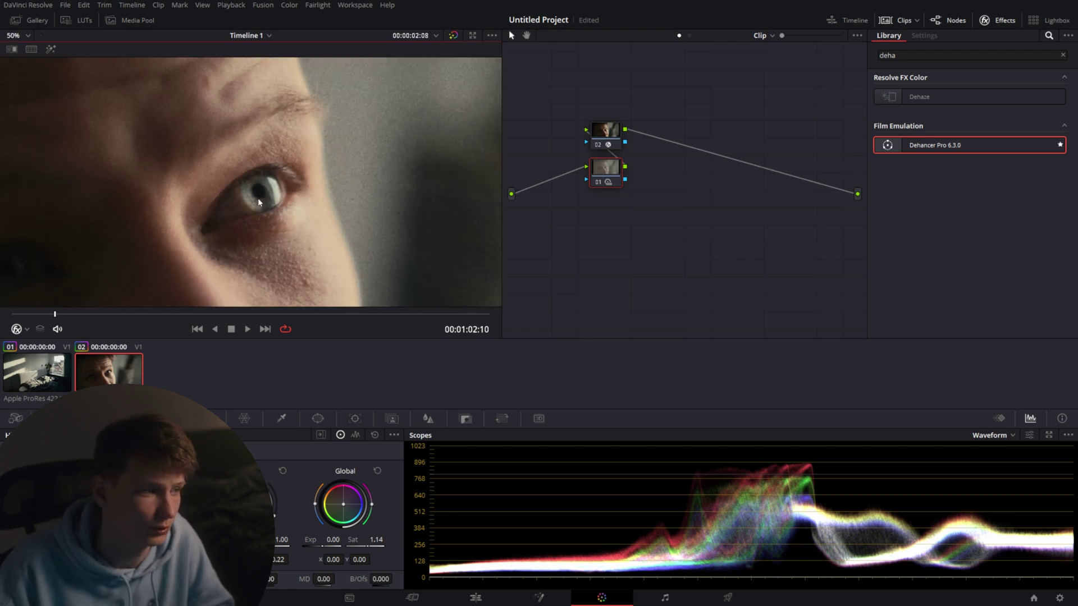
{"action": "scroll", "coordinate": [263, 195], "scroll_direction": "down", "scroll_amount": 2}
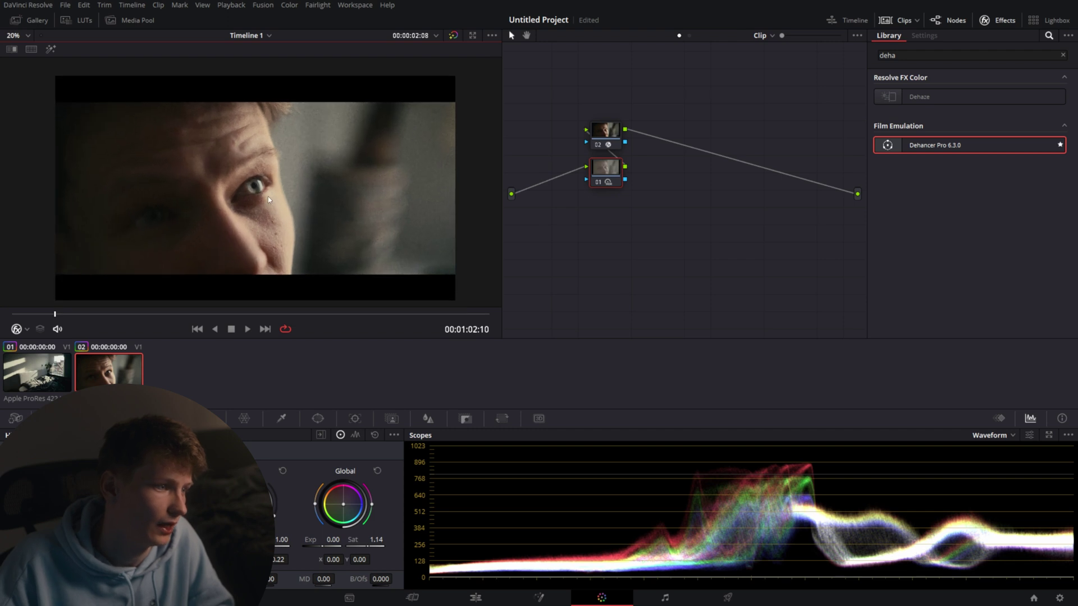